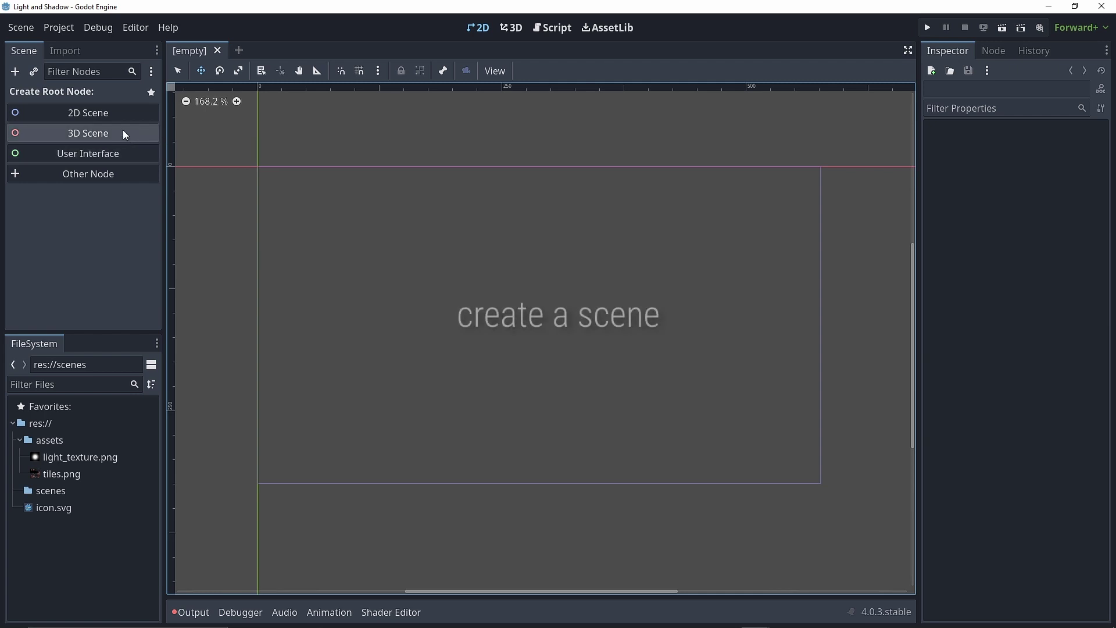
Name the root node L&S and add a Sprite2D child named Background.
type("L&S")
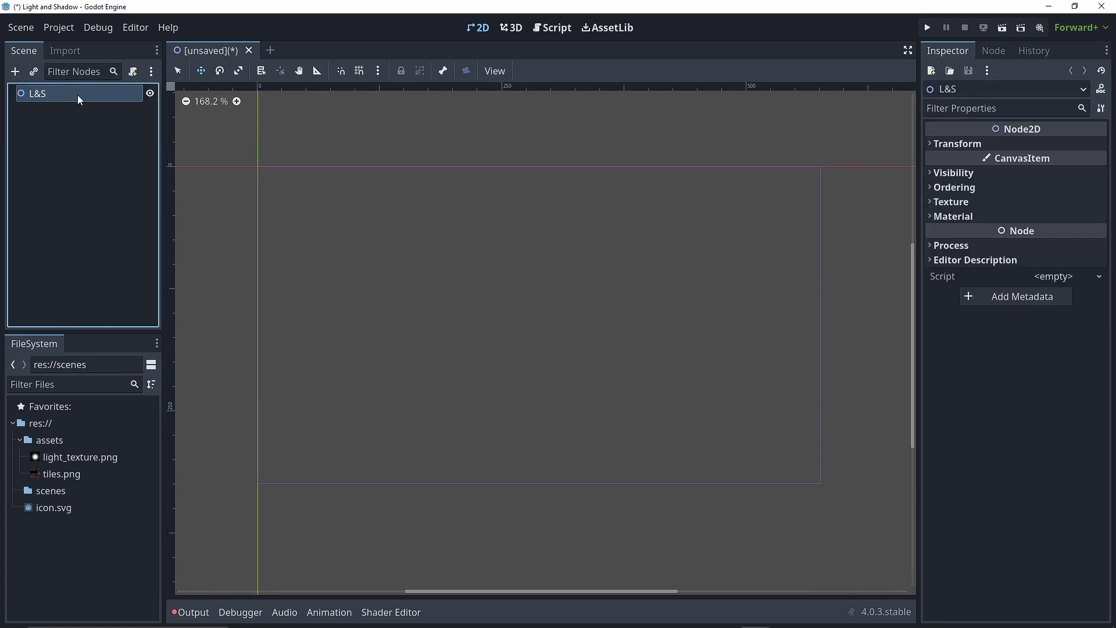
key("ctrl+a")
type("sprite2D")
key("Return")
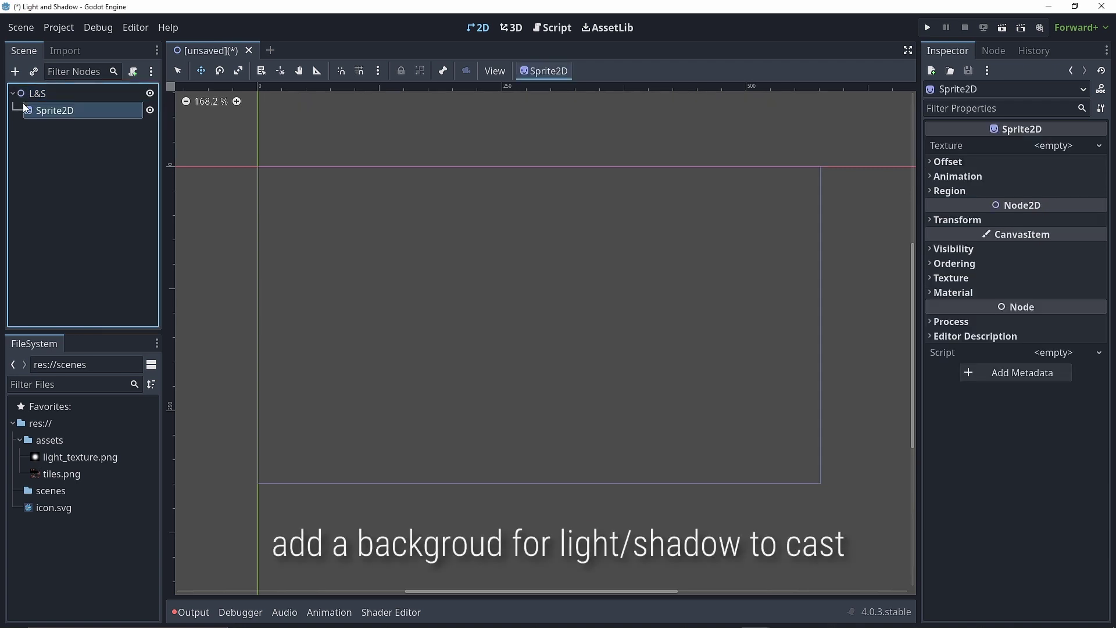
type("Background")
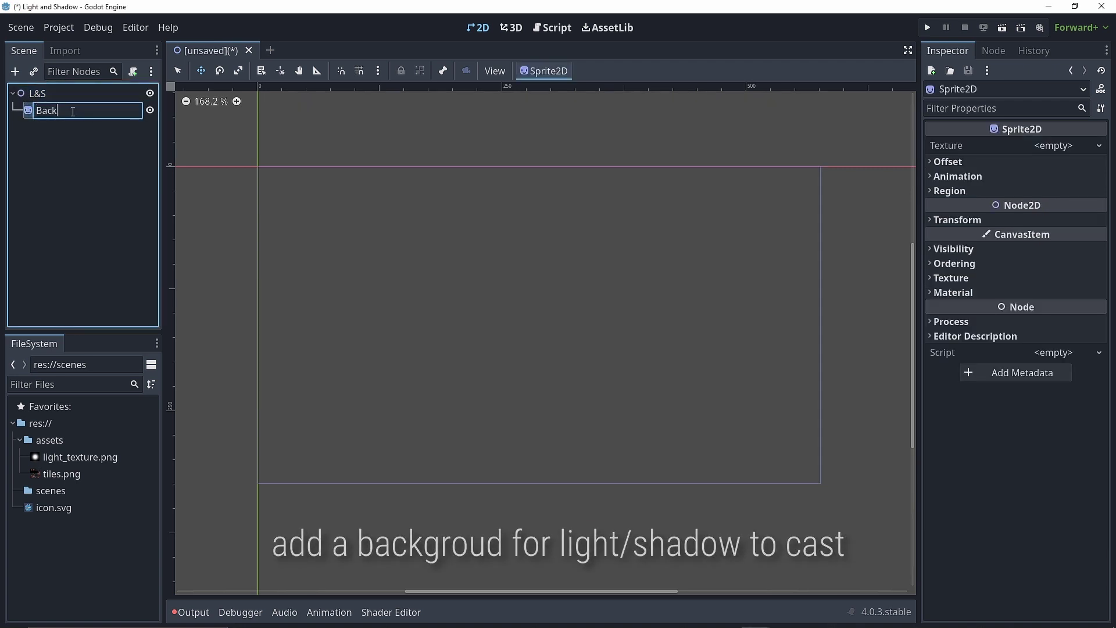
key("Return")
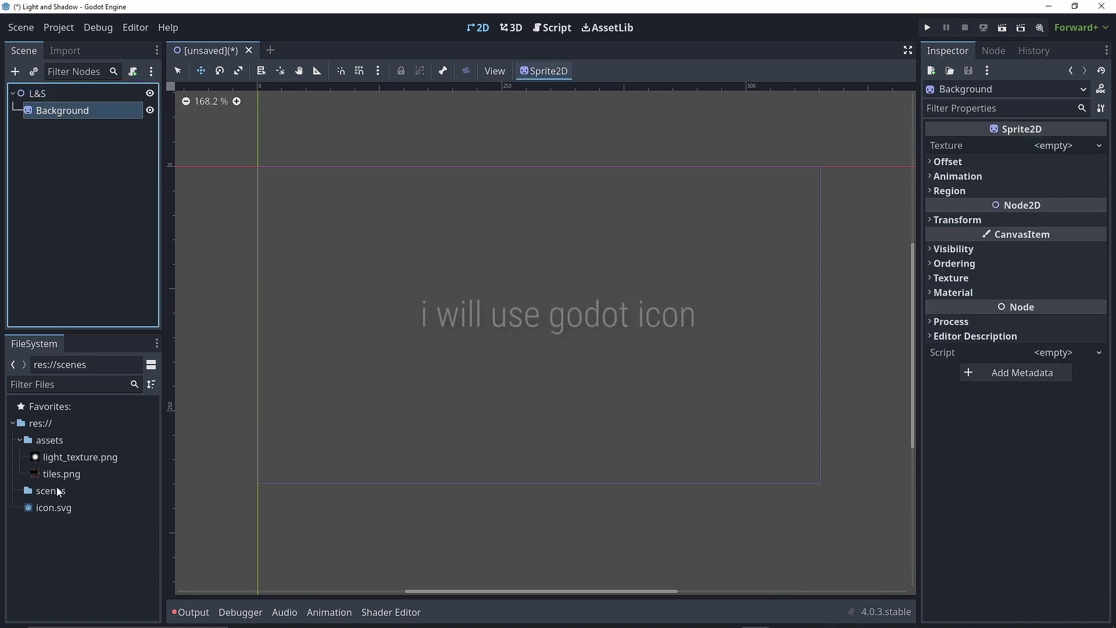
Give Background the enlarged Godot icon texture and save the scene as l&s.tscn.
left_click_drag(53, 507, 1054, 146)
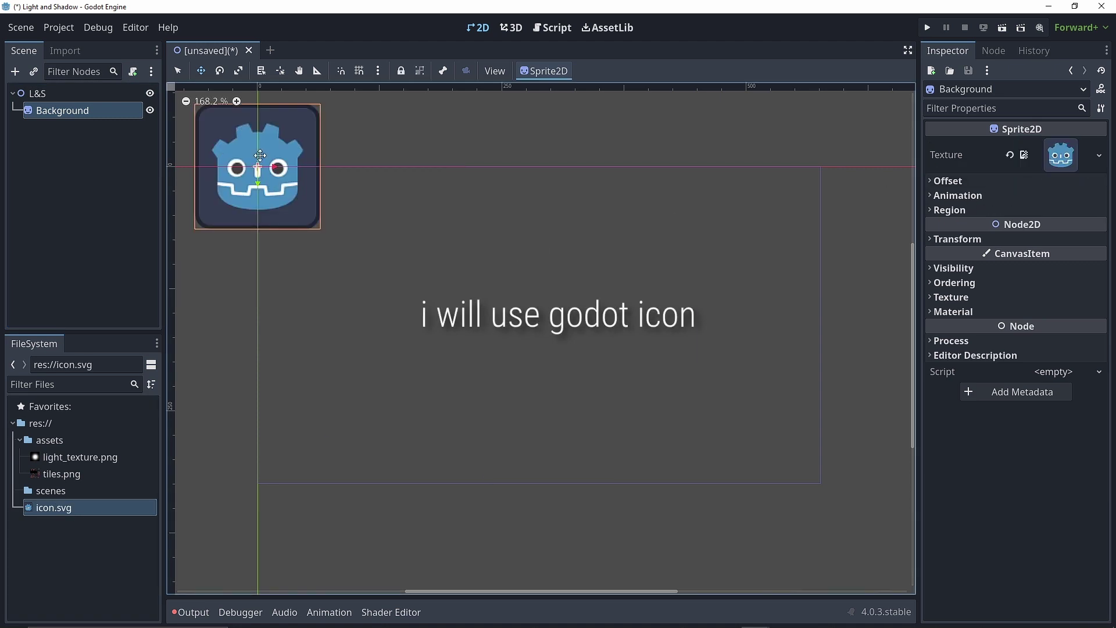
mouse_move(247, 128)
left_mouse_down()
mouse_move(498, 268)
mouse_move(690, 232)
left_mouse_up()
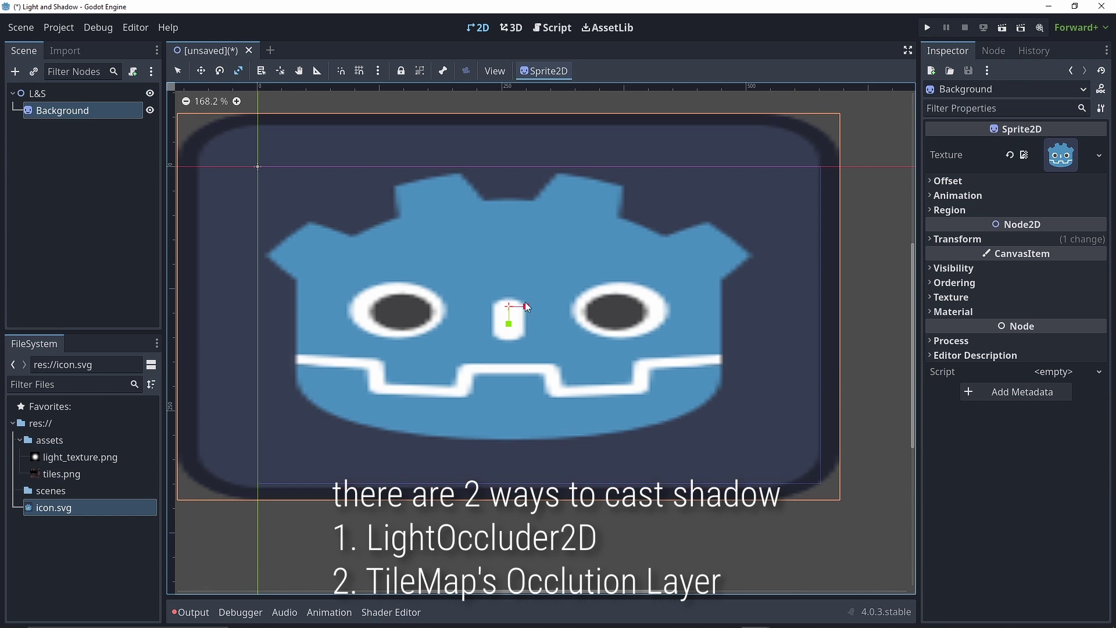
key("ctrl+s")
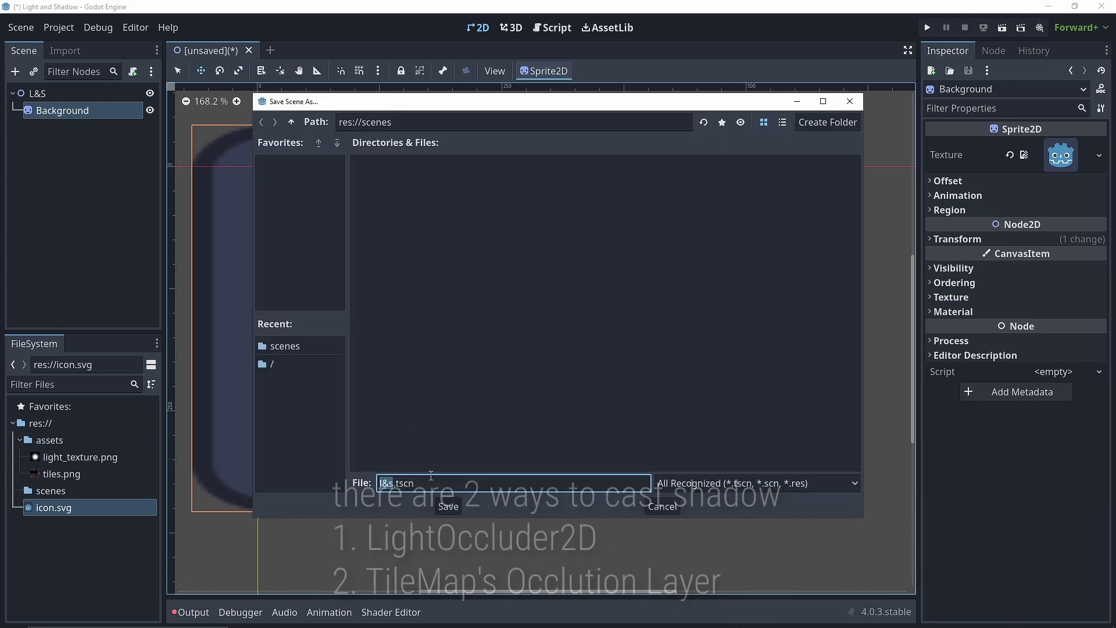
key("Return")
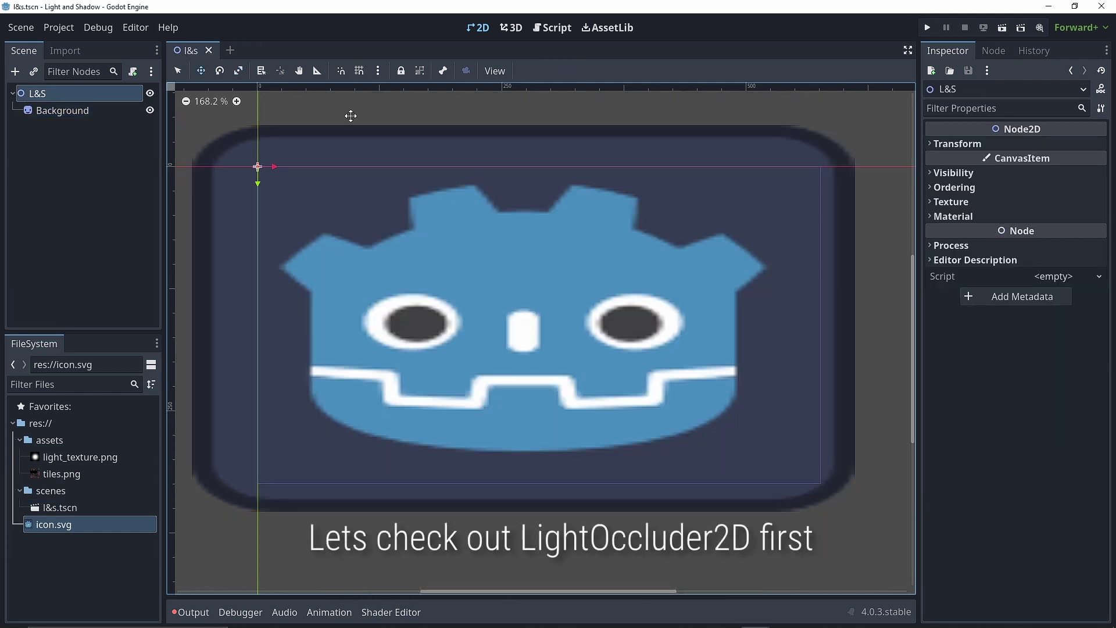
left_click(231, 53)
Create a new scene with a Sprite2D root named couch.
left_click(99, 176)
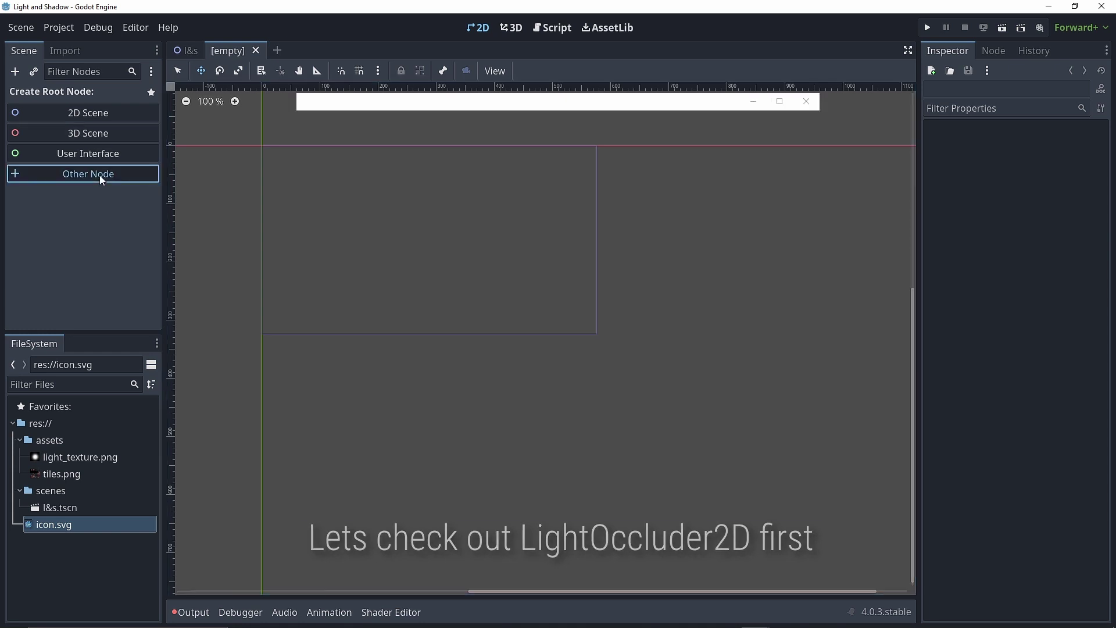
type("sprite")
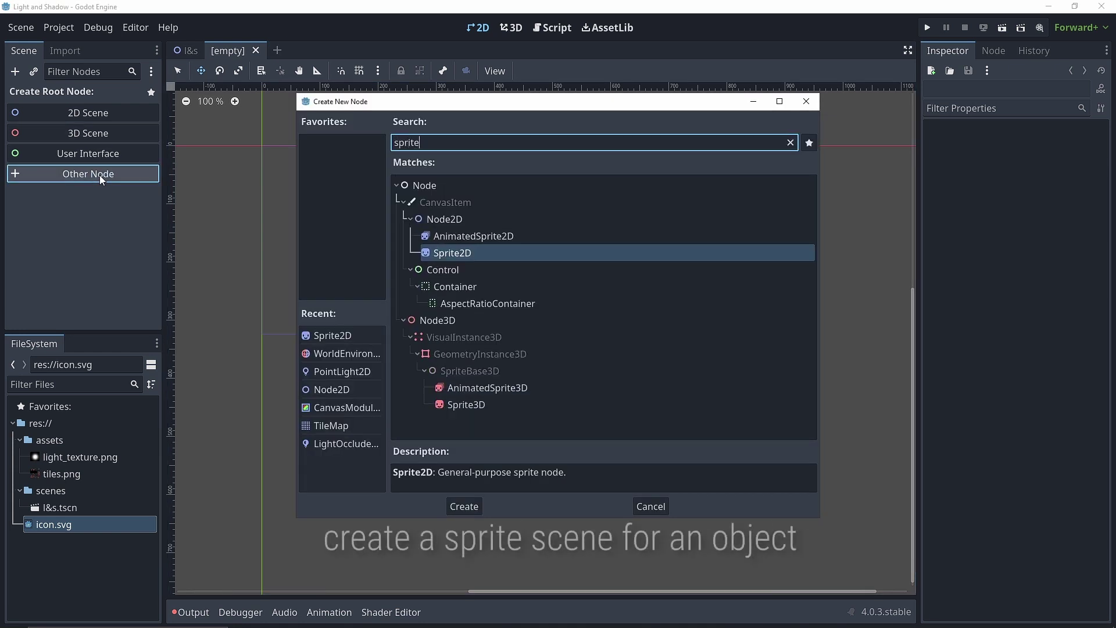
key("Return")
type("ouch")
key("Return")
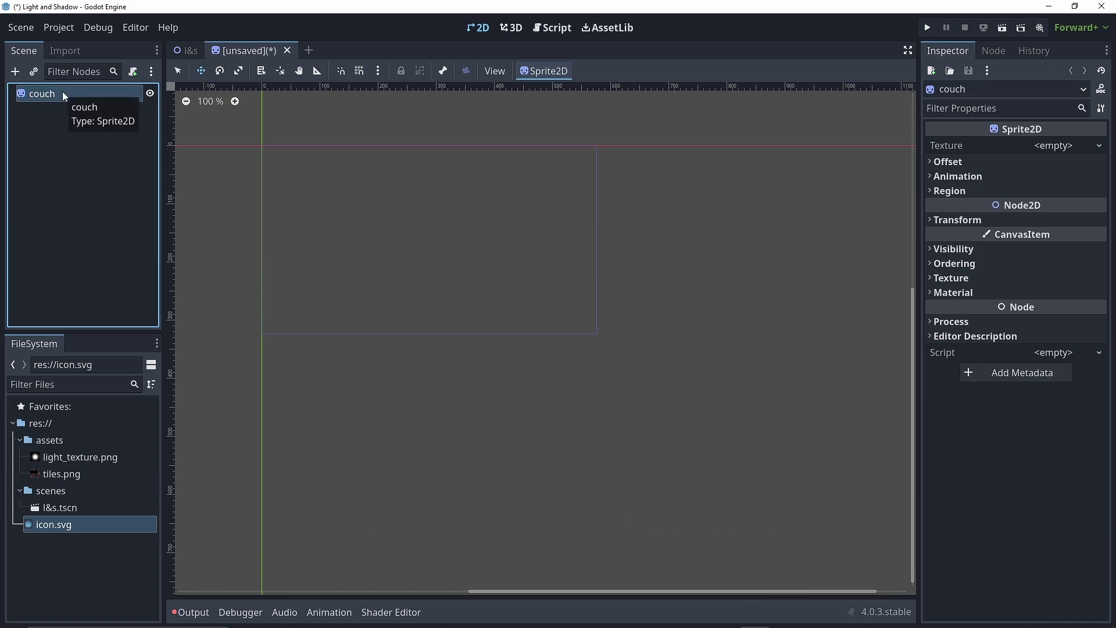
Assign tiles.png as the couch texture and enable Region.
left_click(63, 474)
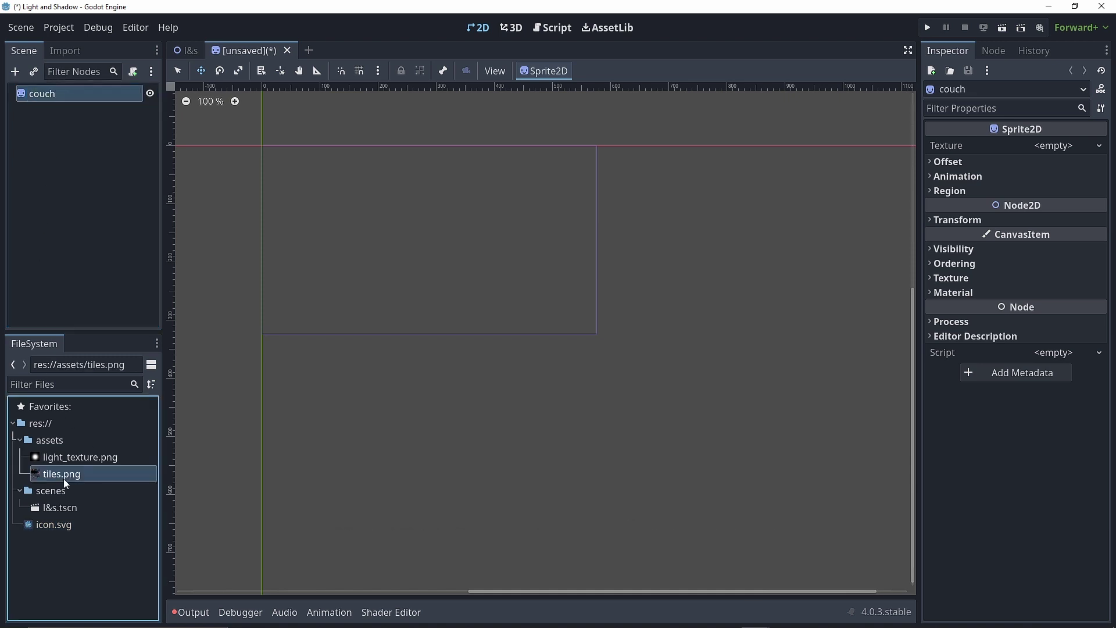
left_click_drag(76, 480, 1040, 206)
left_click_drag(1069, 150, 1068, 152)
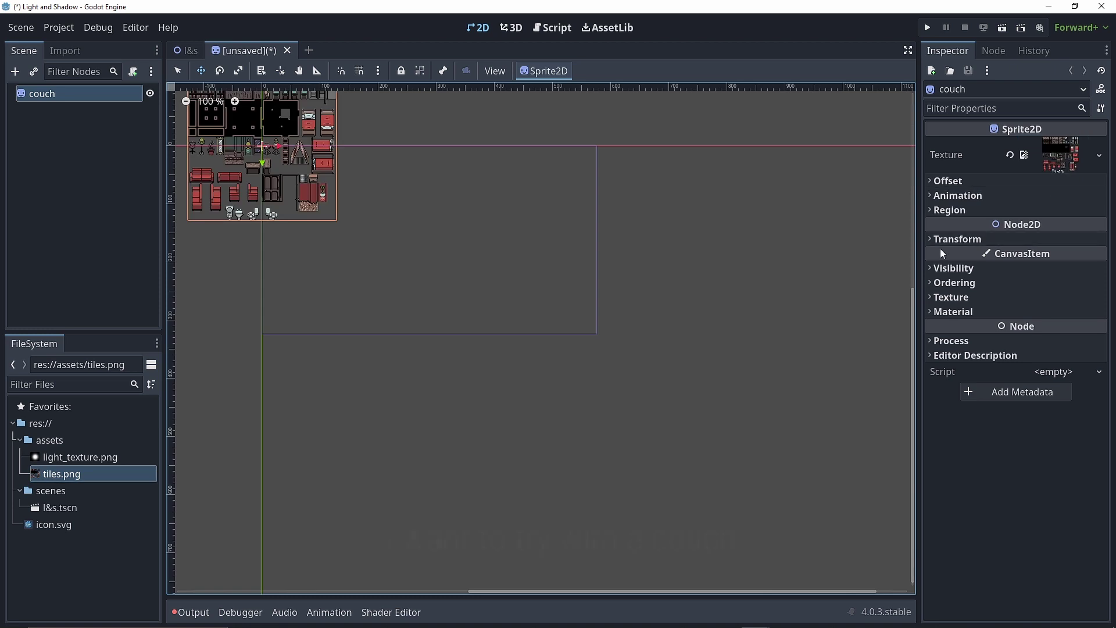
left_click(942, 209)
left_click(1027, 227)
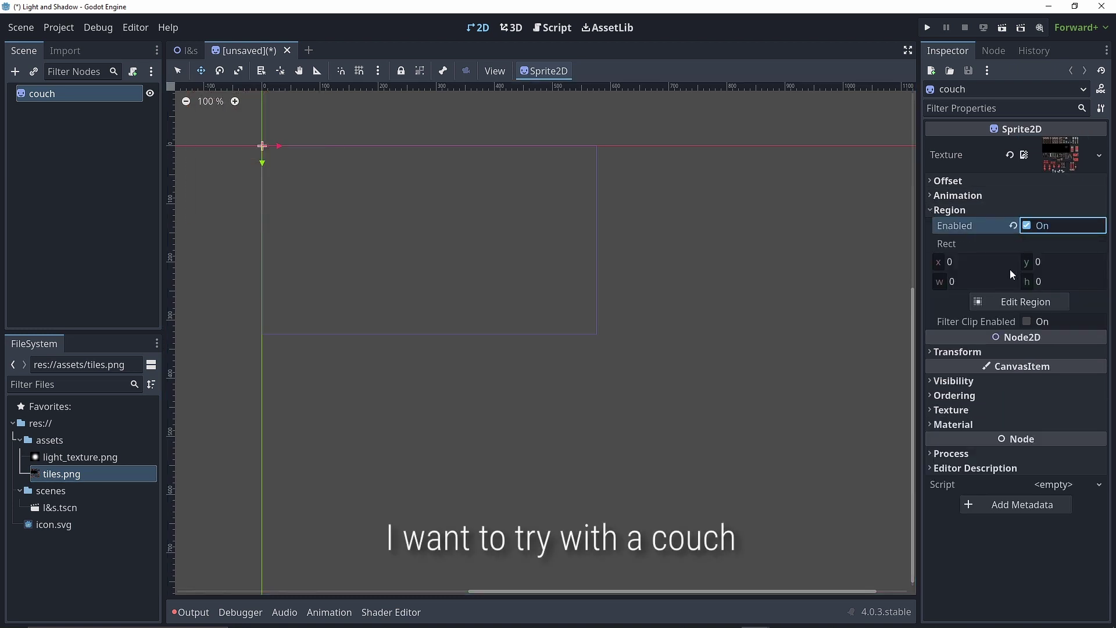
Crop the couch sprite's region to the red couch tile.
left_click(1014, 301)
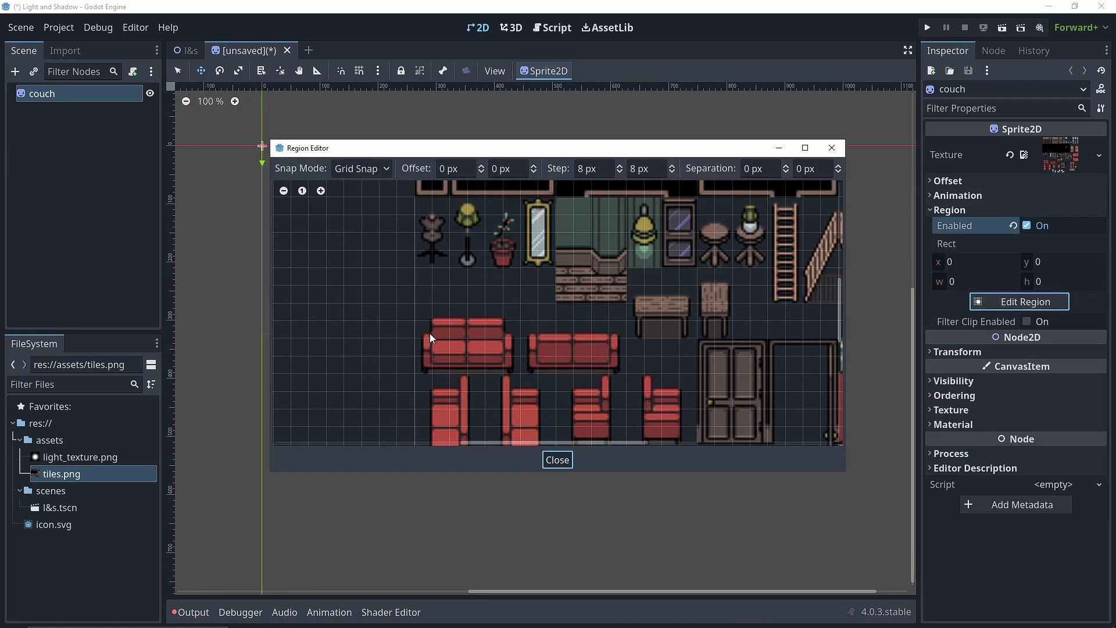
left_click_drag(430, 333, 605, 343)
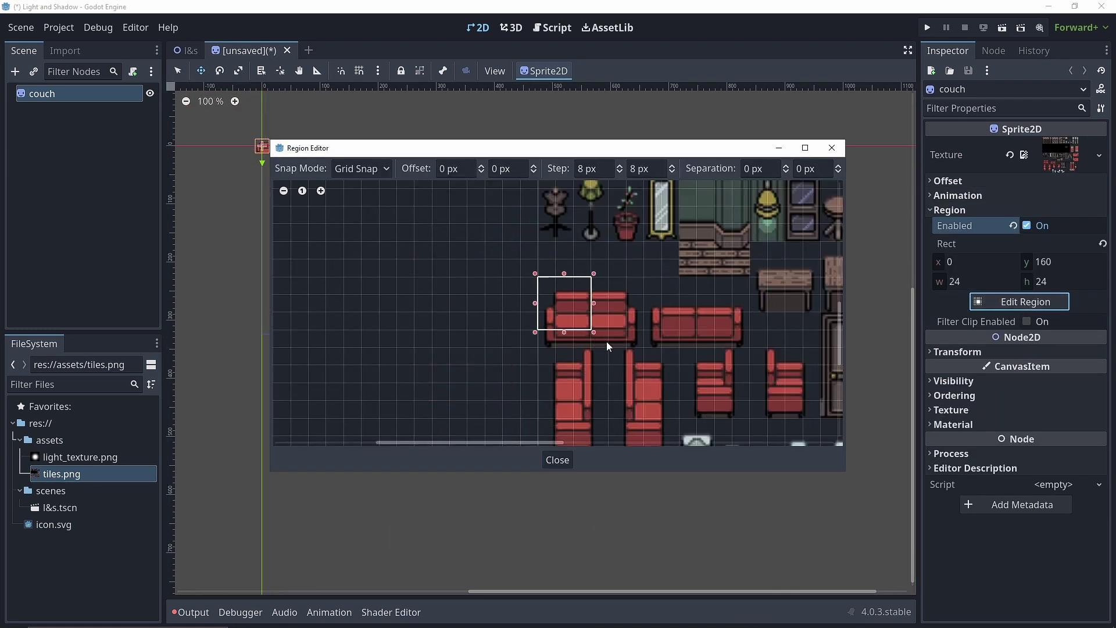
left_click(560, 460)
Set the couch sprite's texture filter to Nearest for crisp pixels.
scroll(261, 182, "up", 4)
scroll(426, 185, "up", 4)
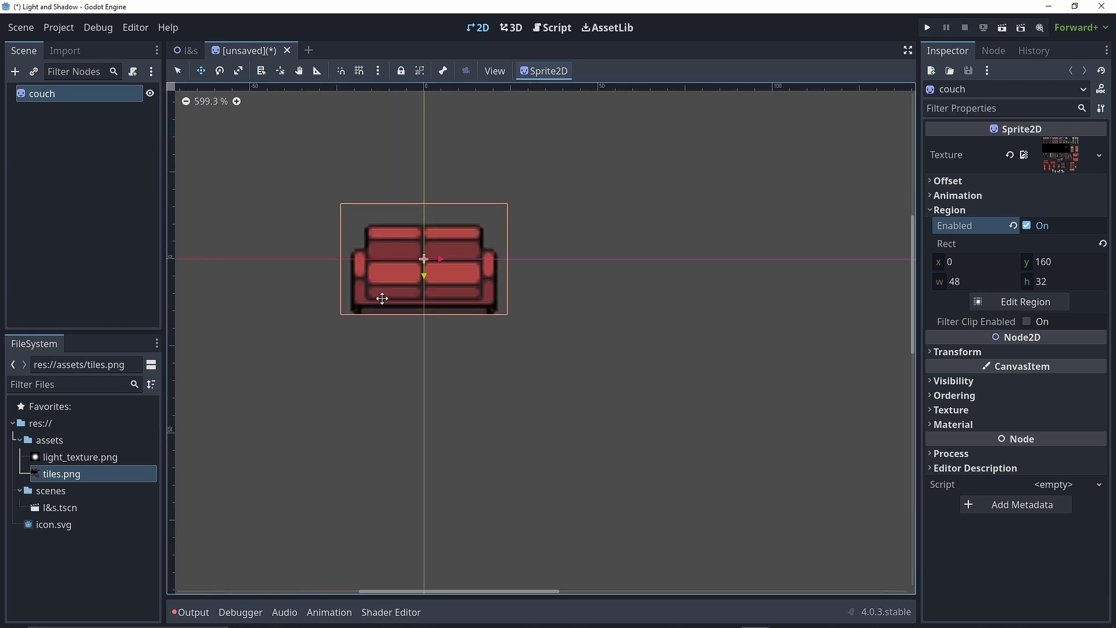
scroll(382, 299, "up", 2)
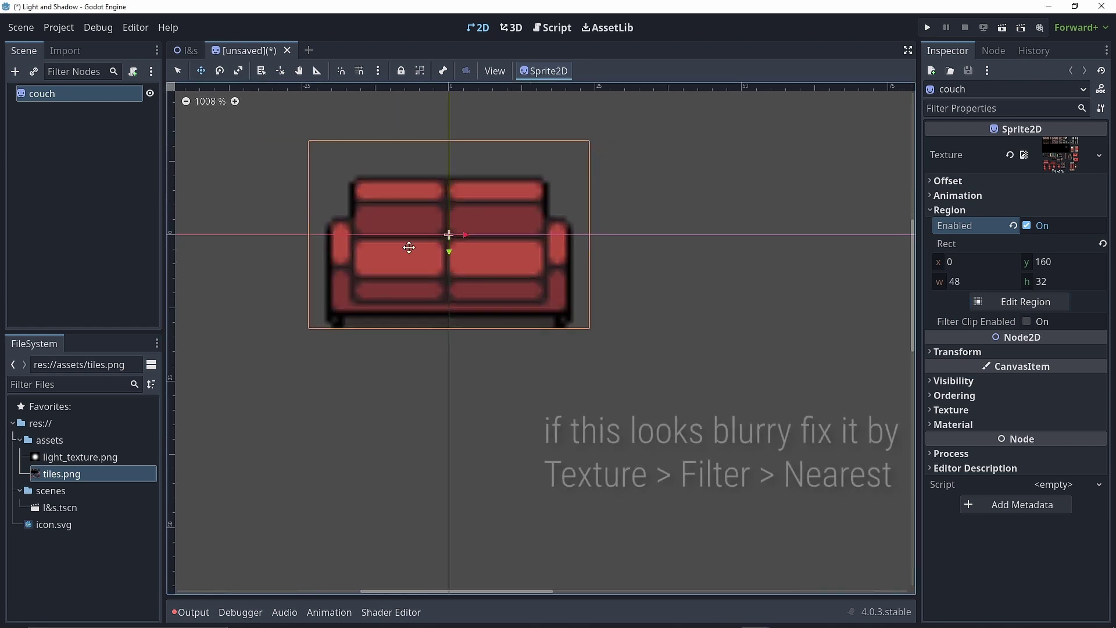
left_click(951, 409)
left_click(1063, 426)
left_click(1031, 459)
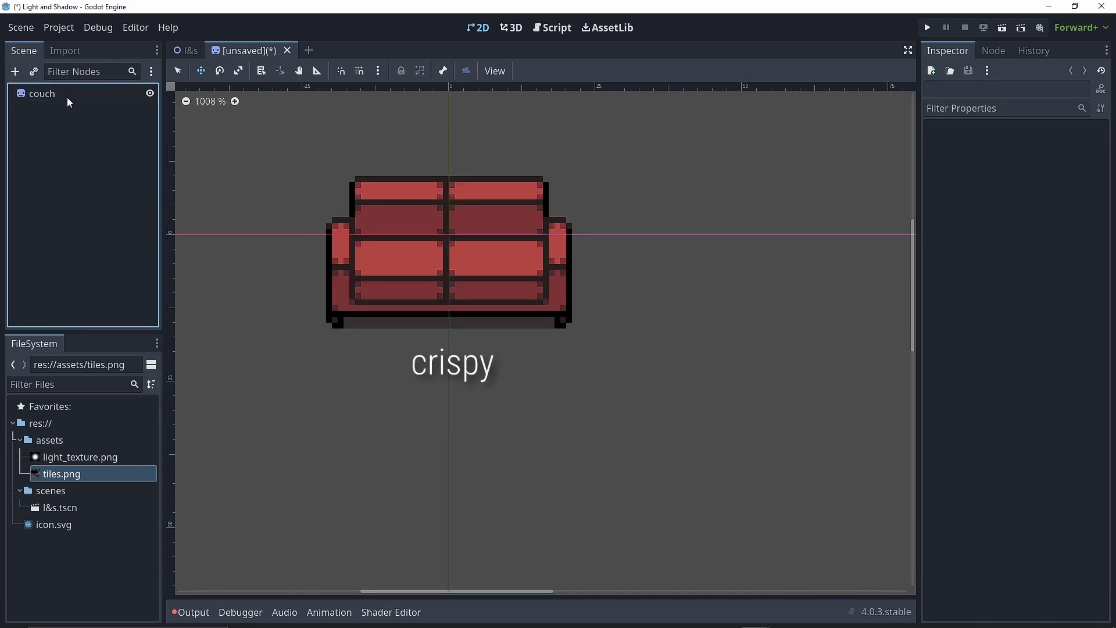
left_click(14, 74)
Add a LightOccluder2D child to couch with a new OccluderPolygon2D.
type("occlu")
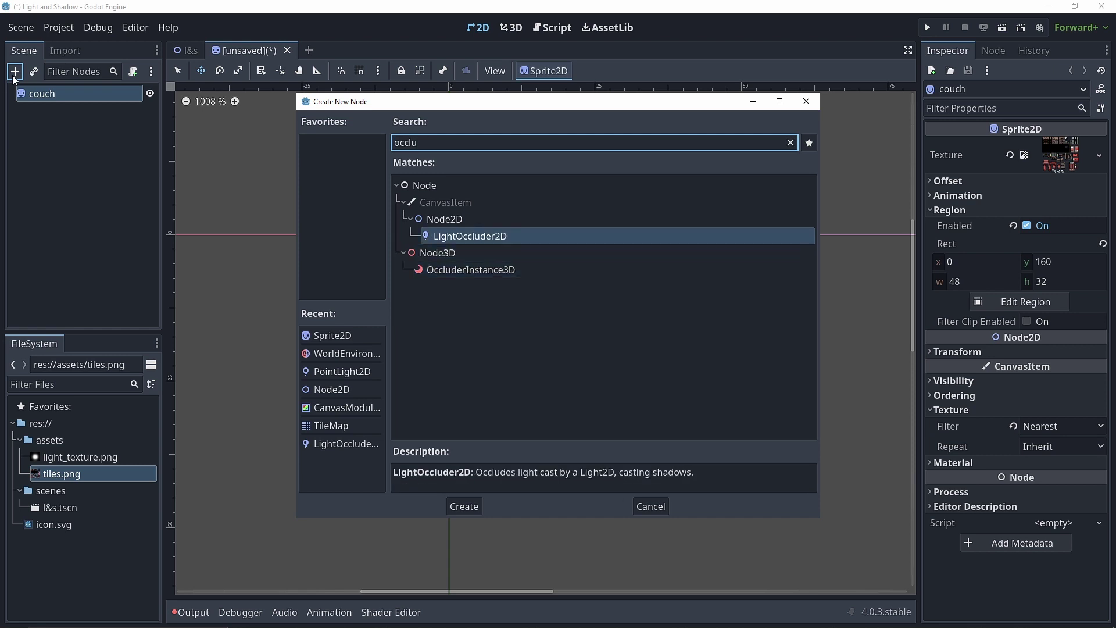
key("Return")
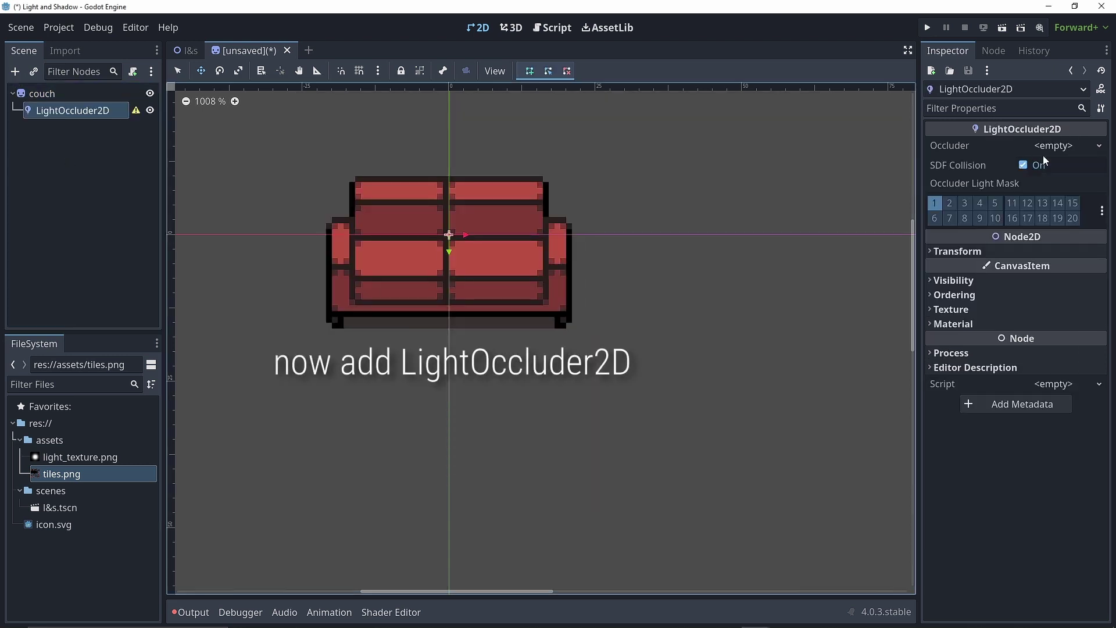
left_click(1039, 147)
left_click(1039, 162)
left_click(1041, 147)
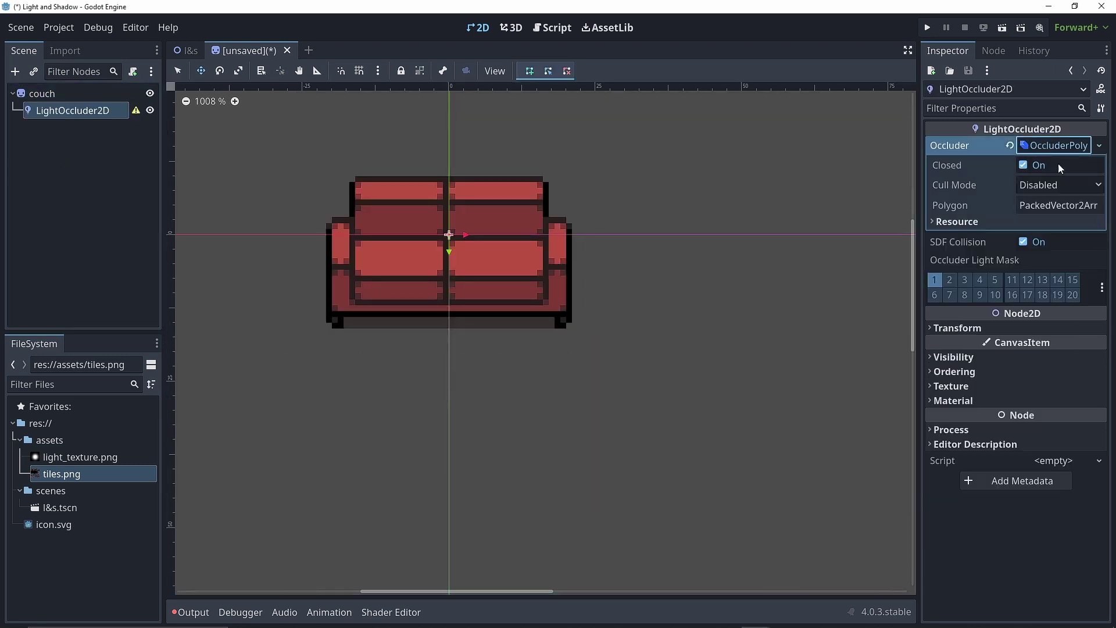
Trace occluder points along the couch's top-left outline.
scroll(340, 187, "up", 2)
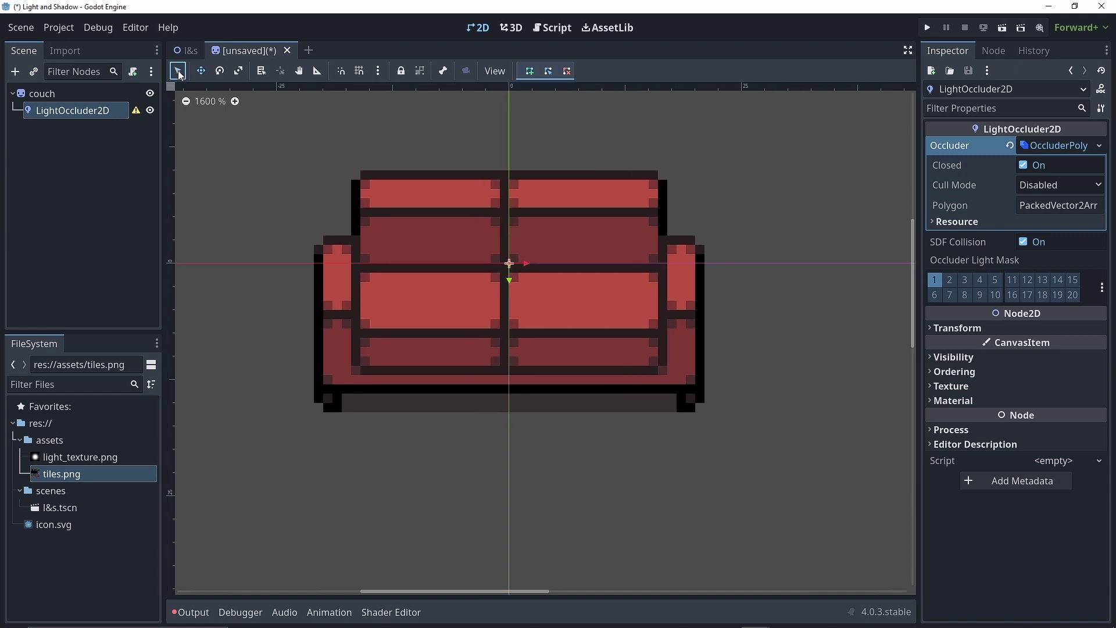
scroll(372, 167, "up", 1)
left_click(359, 170)
left_click(349, 182)
left_click(349, 247)
left_click(315, 247)
left_click(315, 259)
Continue the occluder along the couch's bottom and top-right, closing the polygon.
left_click(304, 446)
left_click(316, 447)
left_click(316, 457)
left_click(758, 457)
left_click(758, 446)
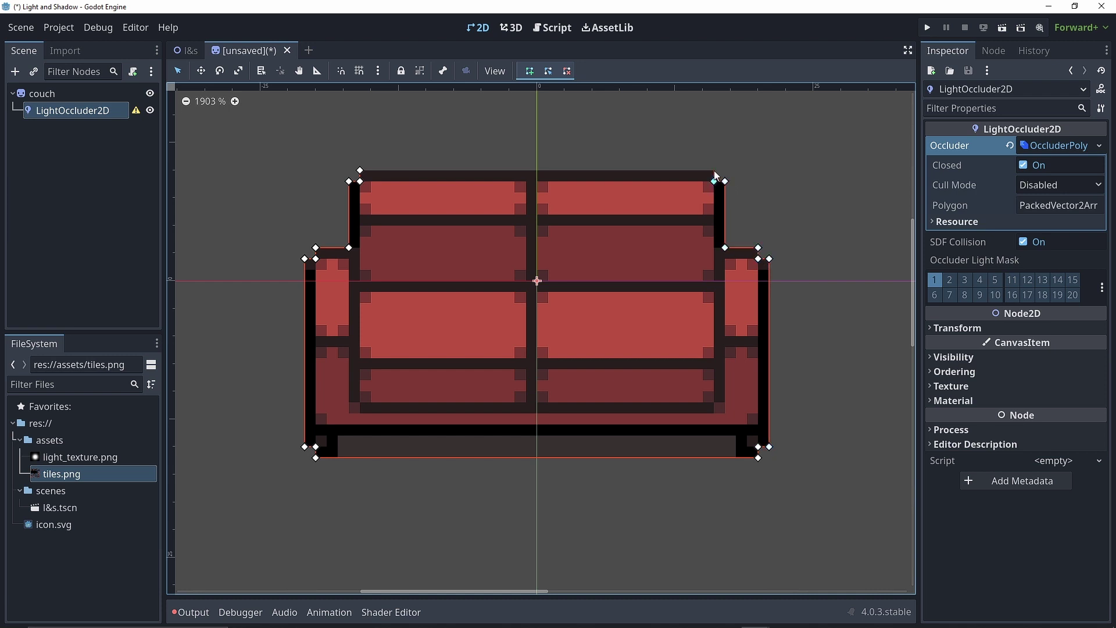
left_click(714, 170)
left_click(360, 170)
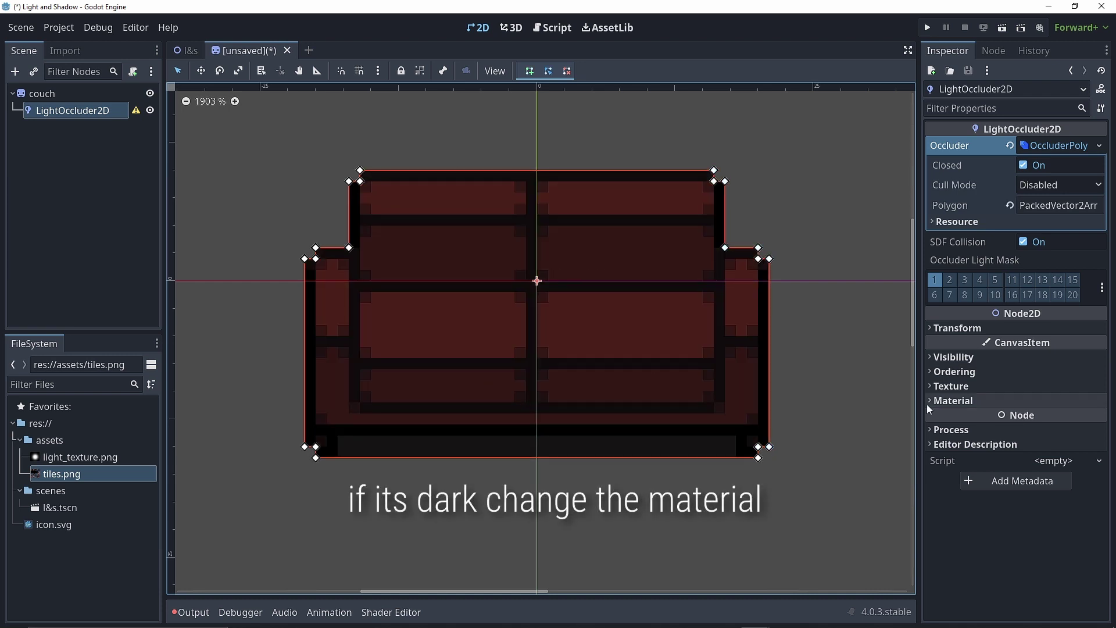
Give the occluder a new CanvasItemMaterial with Add blend mode.
left_click(953, 401)
left_click(1055, 417)
left_click(1036, 435)
left_click(1034, 524)
left_click(1023, 560)
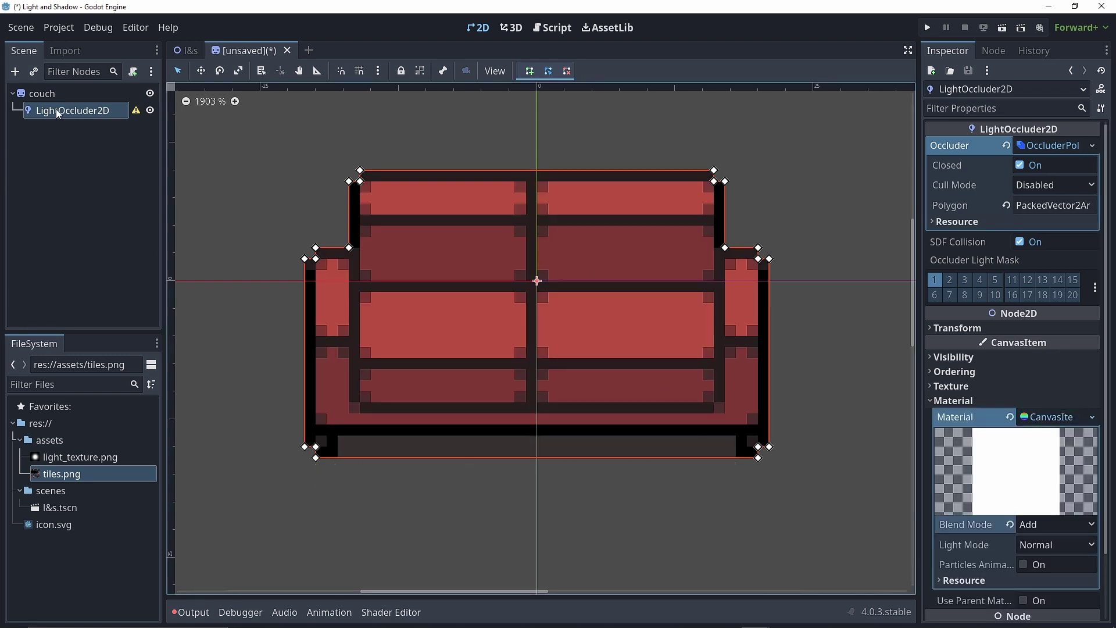
Save the couch scene as couch.tscn.
key("ctrl+s")
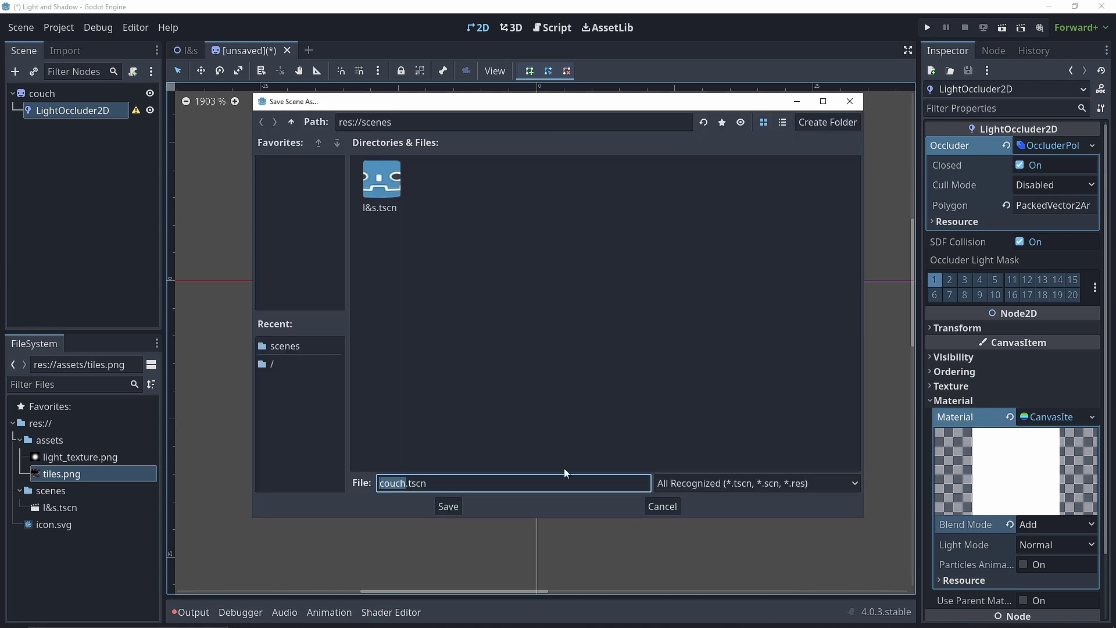
left_click(448, 506)
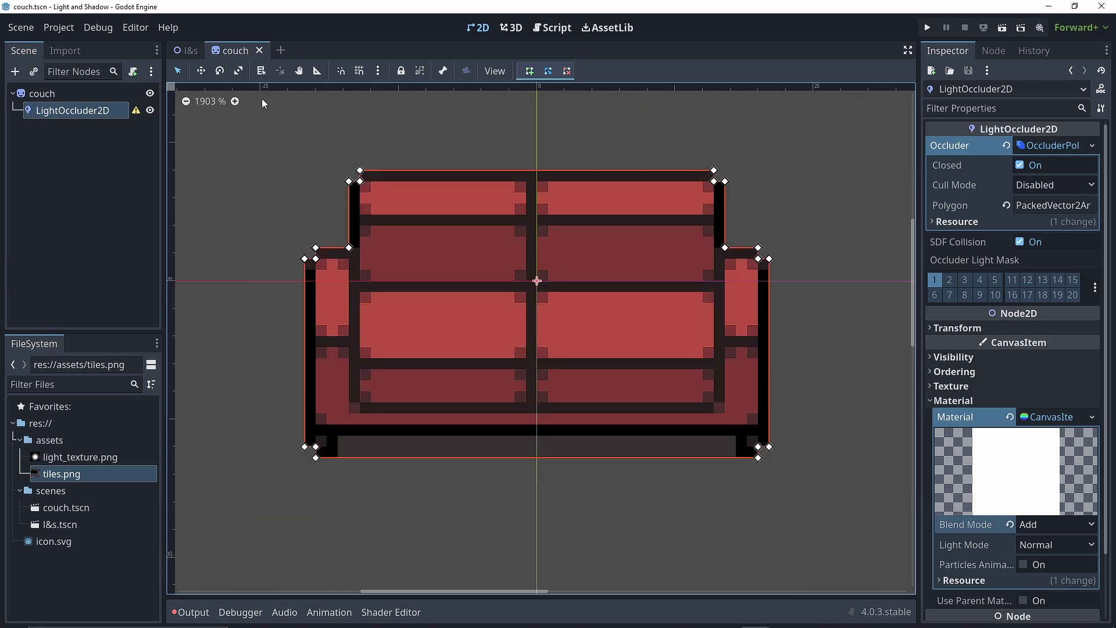
left_click(186, 50)
Instance couch.tscn into L&S and move the couch to the background's centre.
left_click(34, 71)
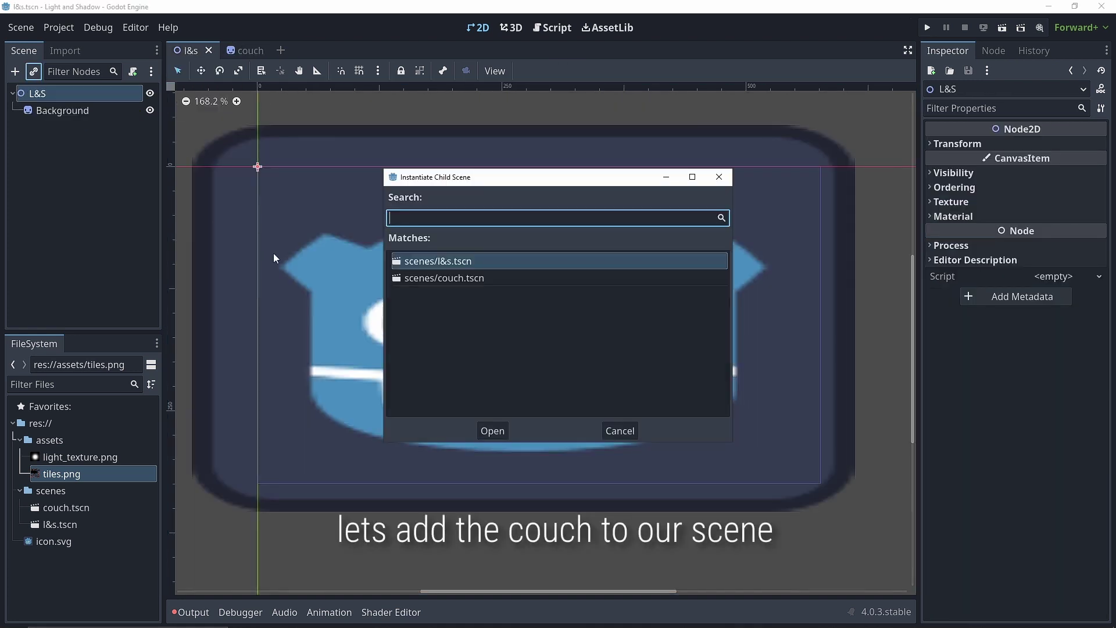
left_click(470, 278)
left_click(500, 430)
left_click_drag(258, 170, 522, 274)
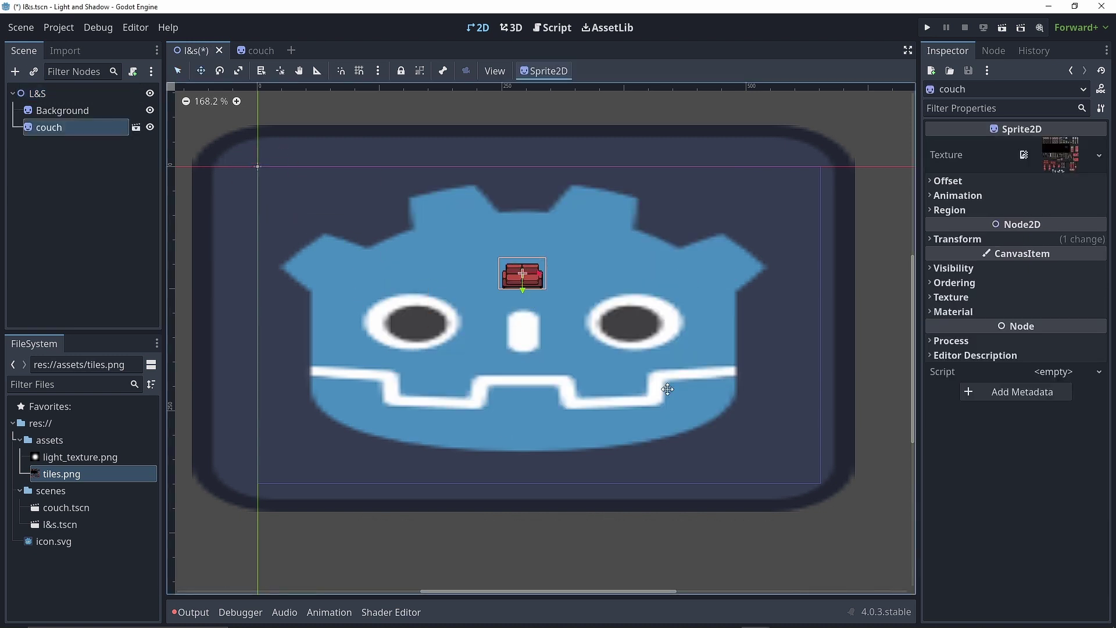
left_click(61, 94)
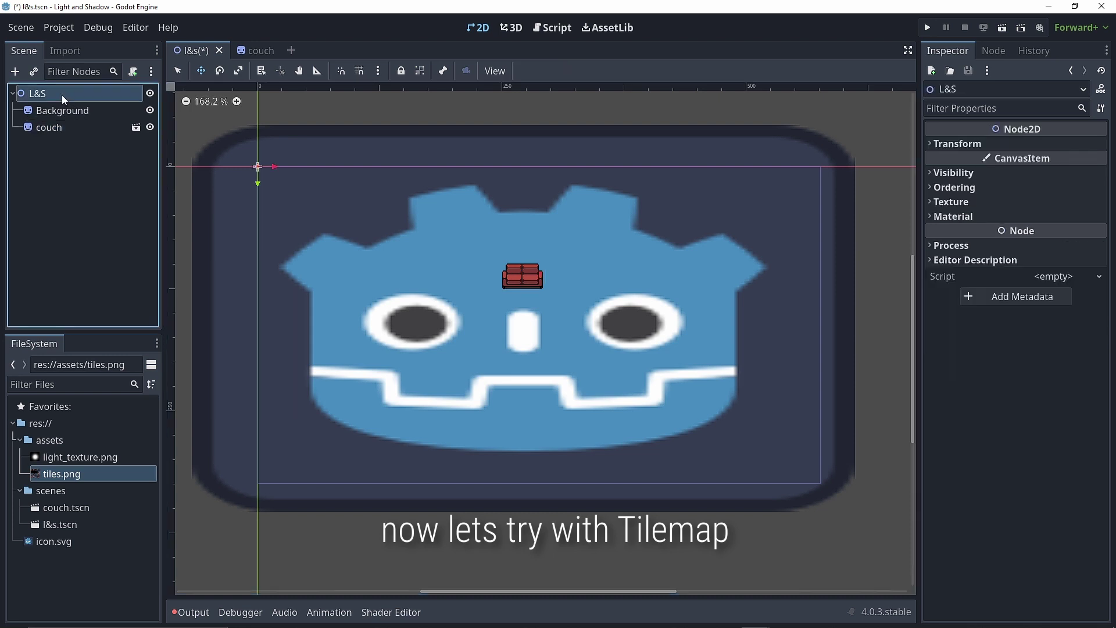
left_click(15, 71)
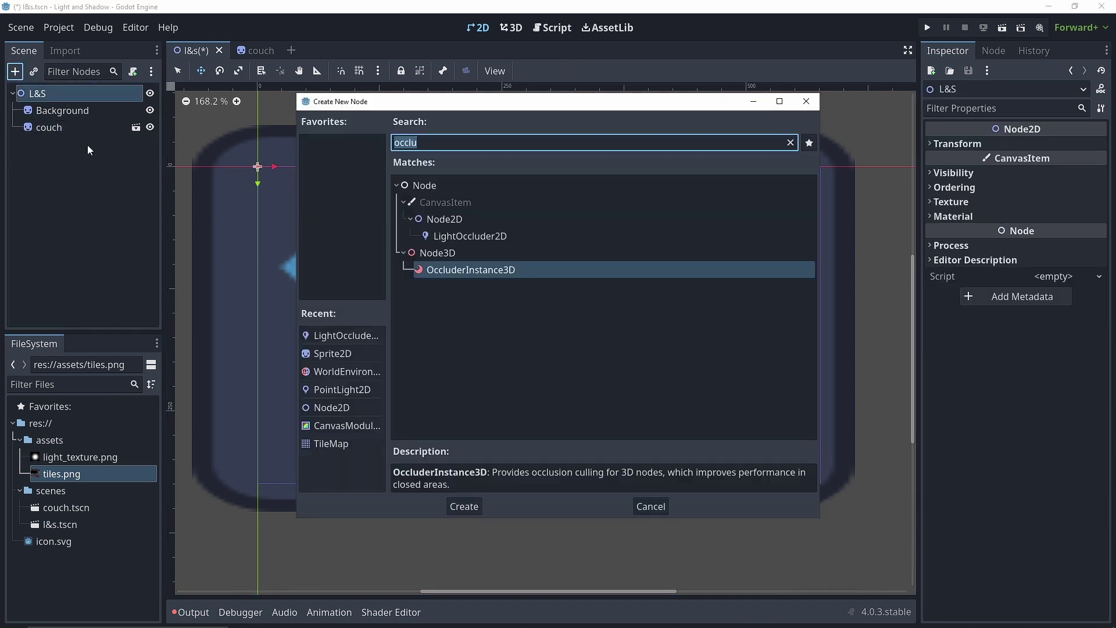
Add a TileMap node with a new TileSet resource.
type("tilemap")
key("Return")
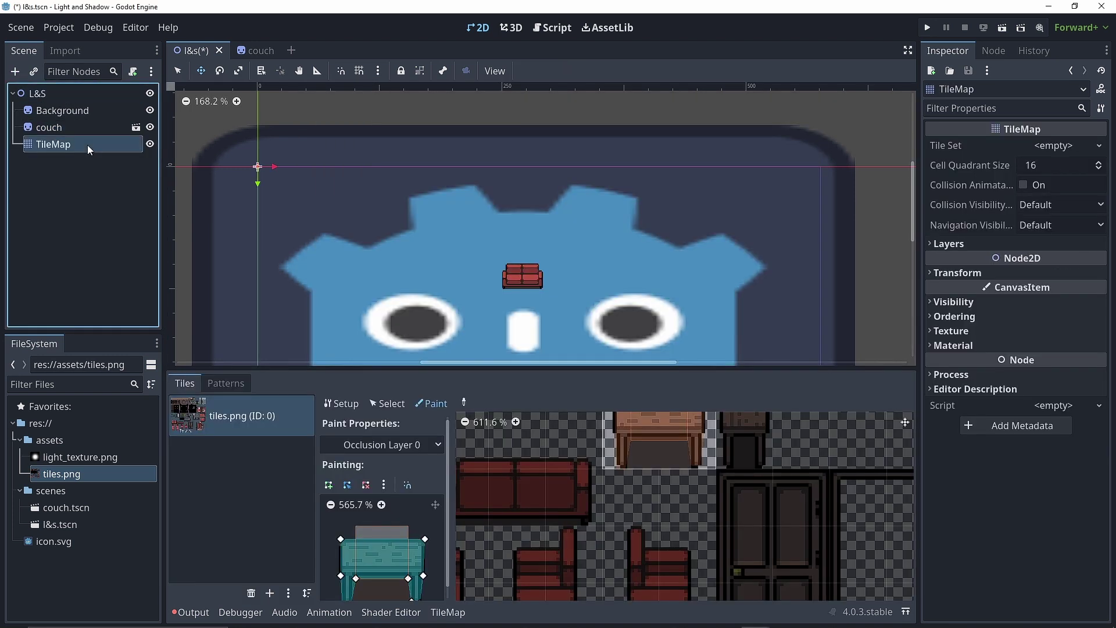
left_click(1039, 145)
left_click(1046, 165)
left_click(1041, 145)
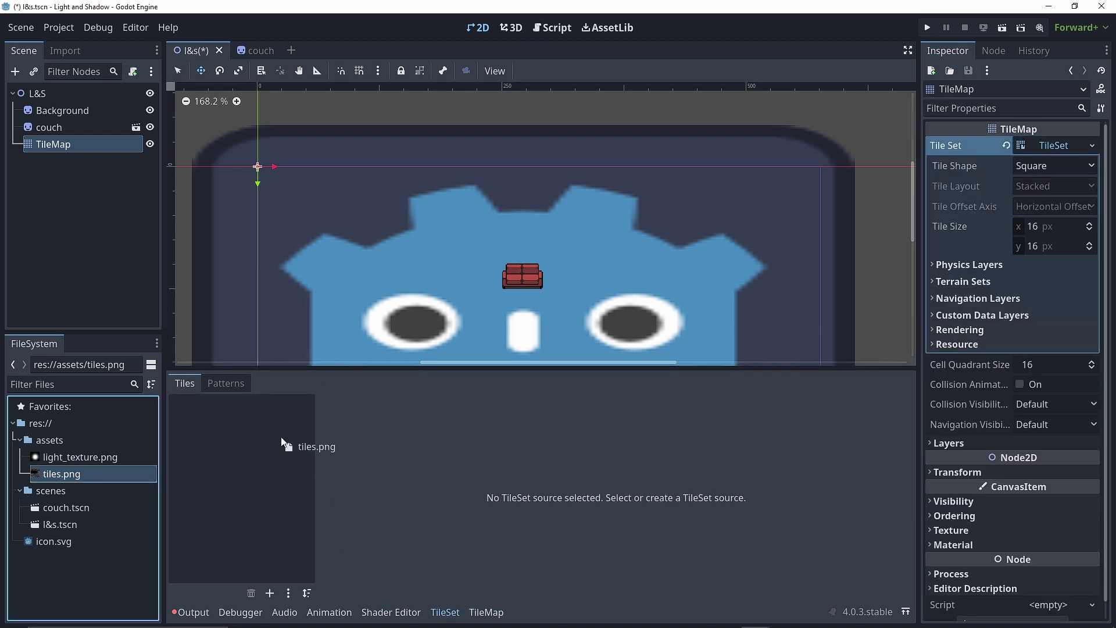
Add tiles.png as an auto-tiled atlas source and mark the table tile region.
left_click_drag(95, 471, 285, 448)
left_click(512, 332)
scroll(669, 466, "up", 7)
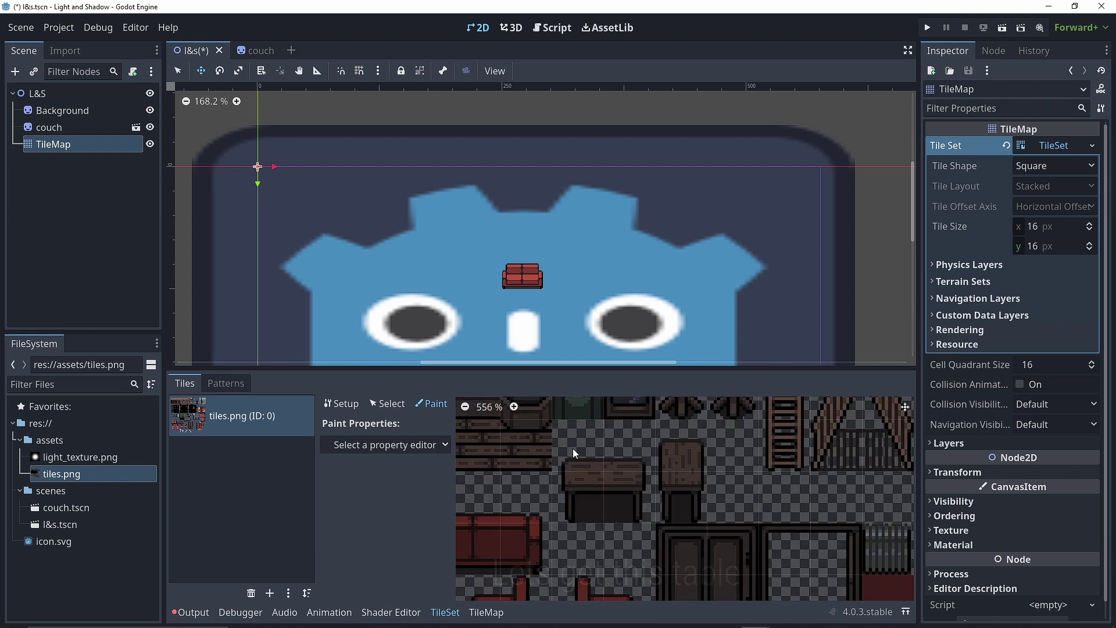
left_click(328, 405)
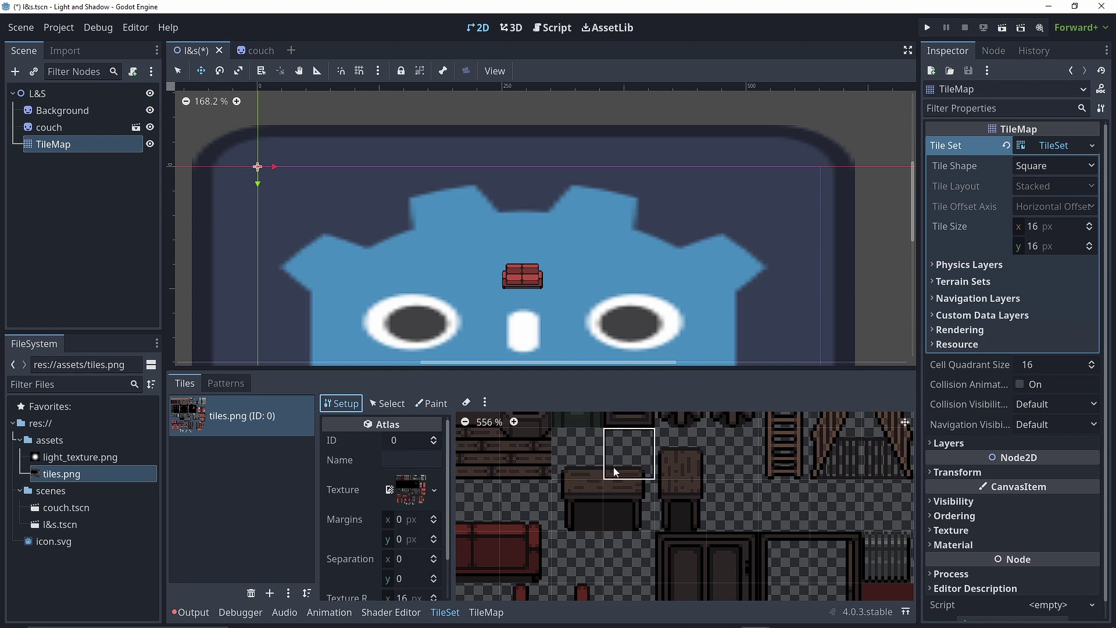
left_click_drag(566, 462, 622, 518, "shift")
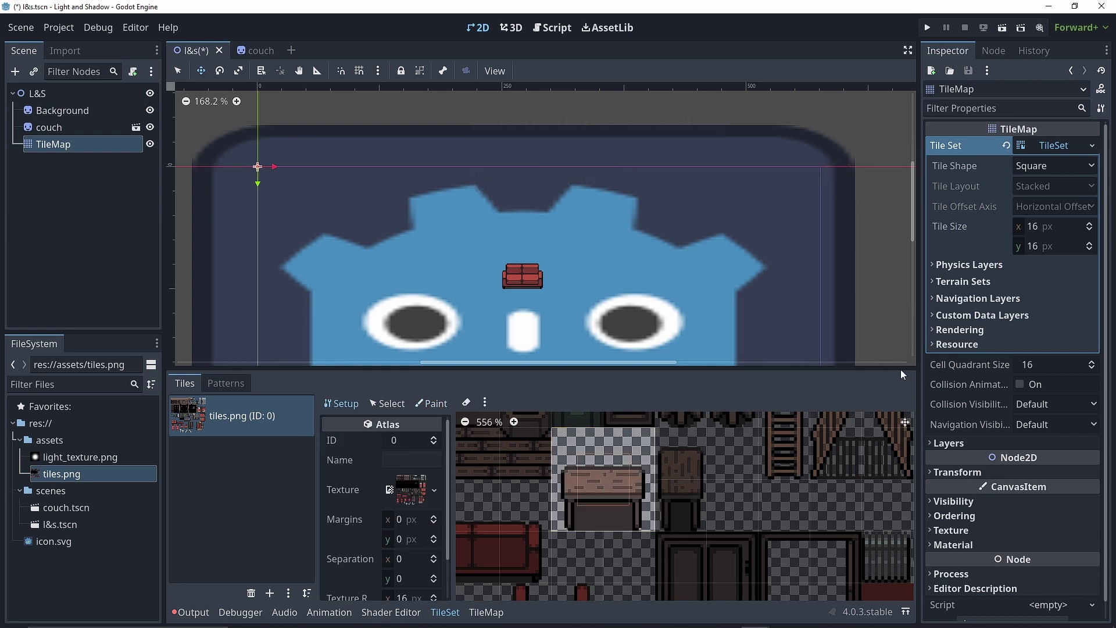
left_click(941, 330)
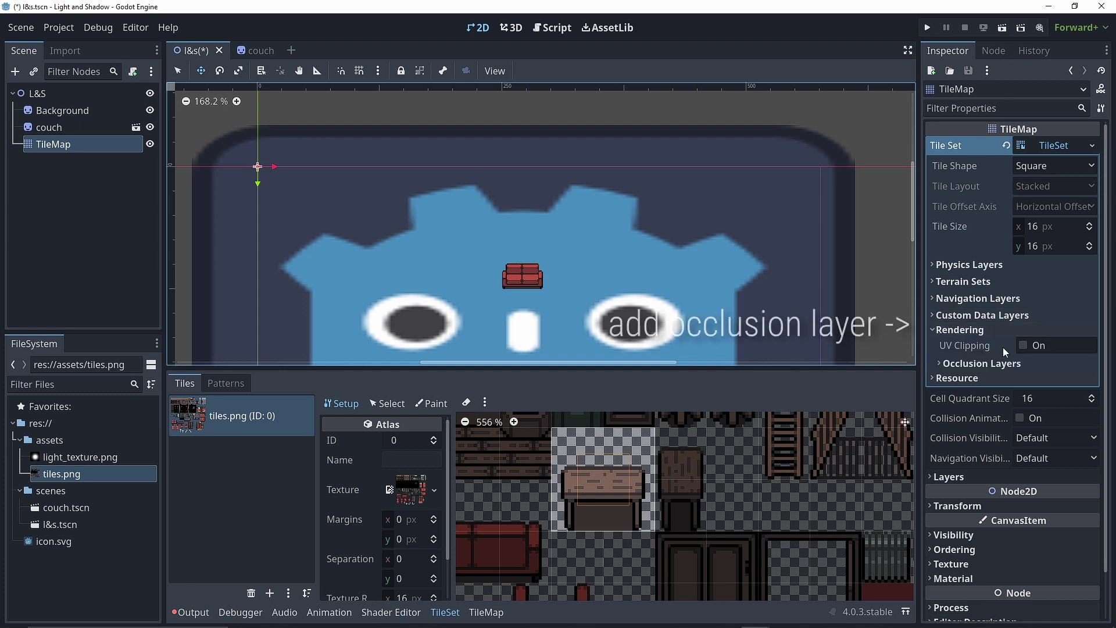
Add an occlusion layer to the TileSet and paint Occlusion Layer 0 on the table tile.
left_click(948, 363)
left_click(1009, 383)
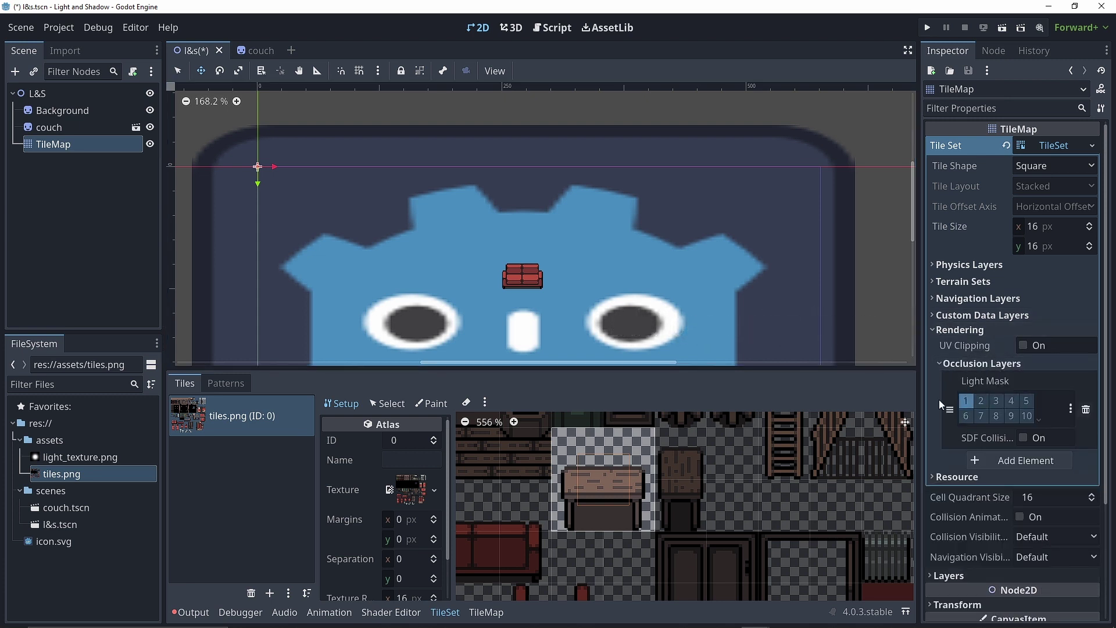
left_click(424, 406)
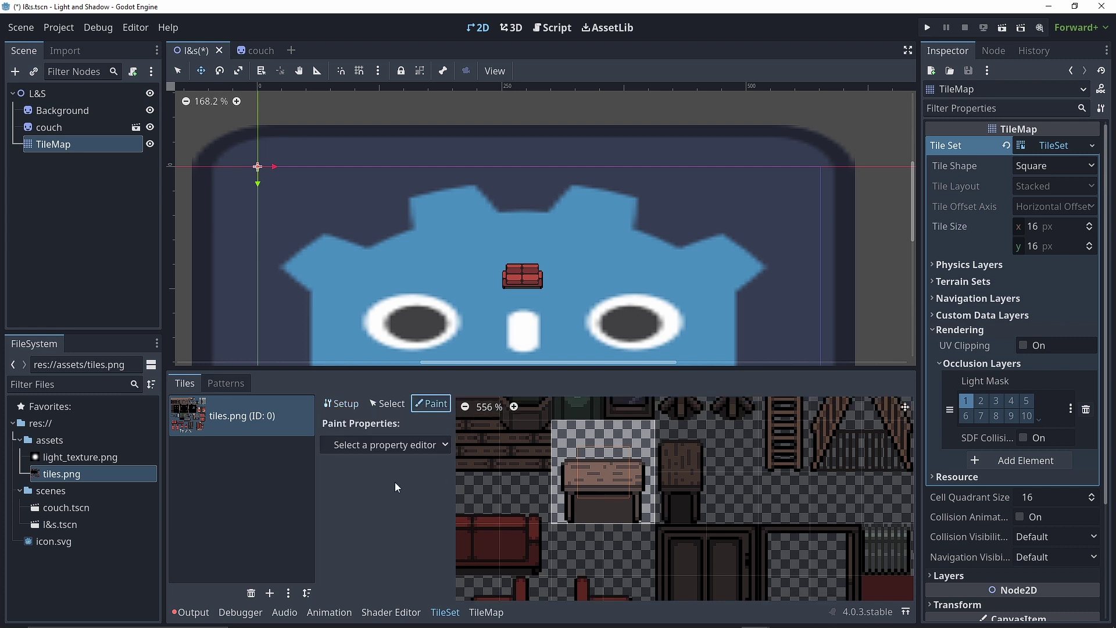
left_click(369, 446)
left_click(373, 530)
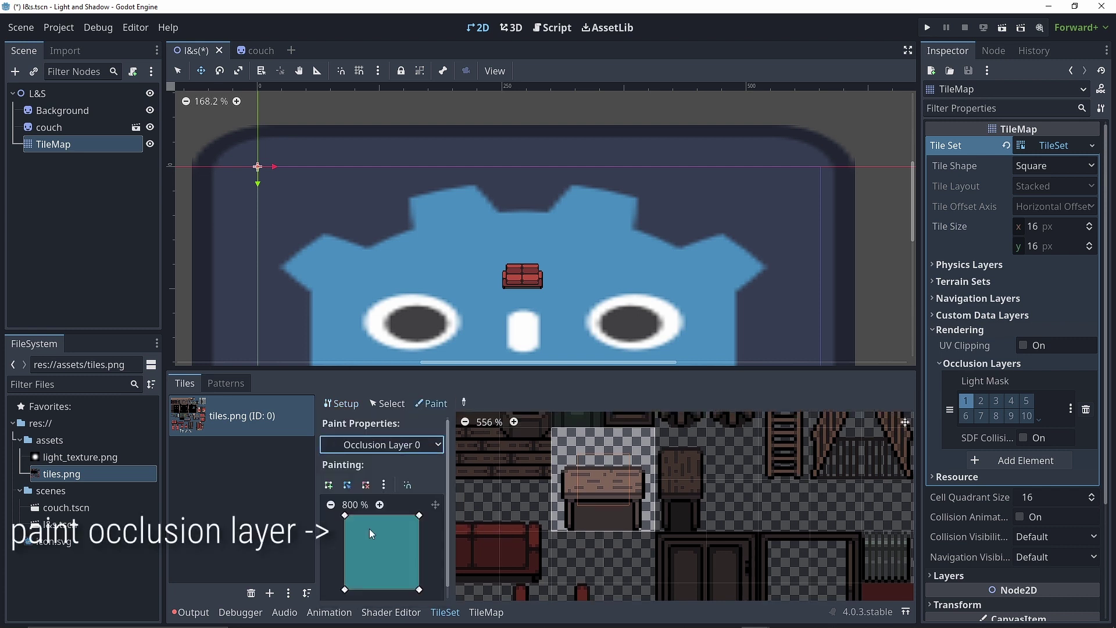
left_click(609, 489)
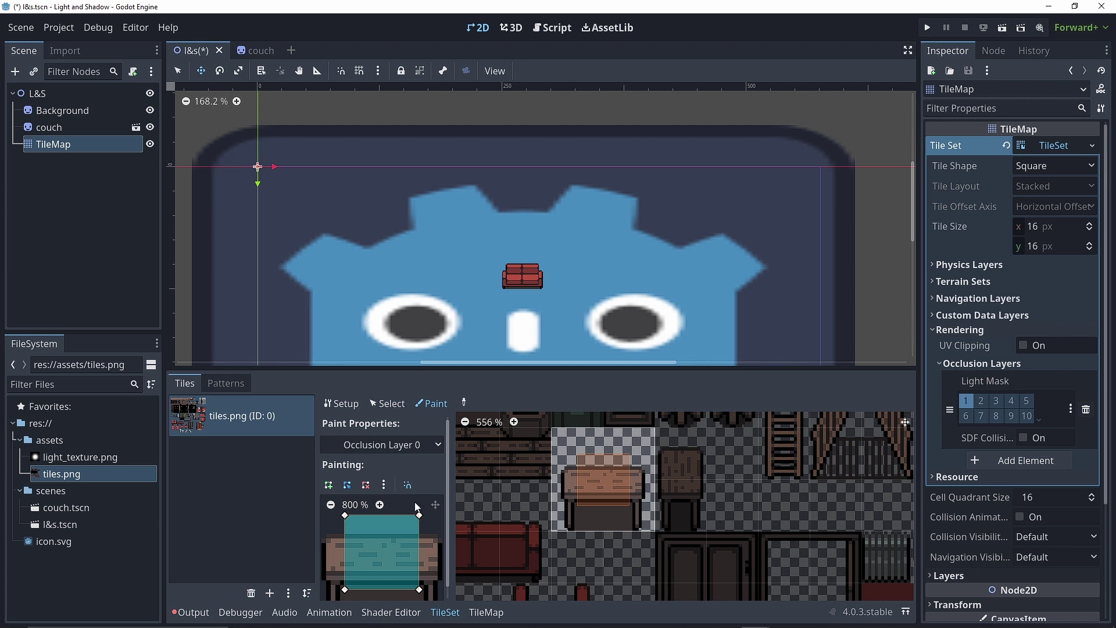
Reshape the table's occlusion polygon to the tabletop, notched around its legs.
left_click_drag(432, 372, 433, 164)
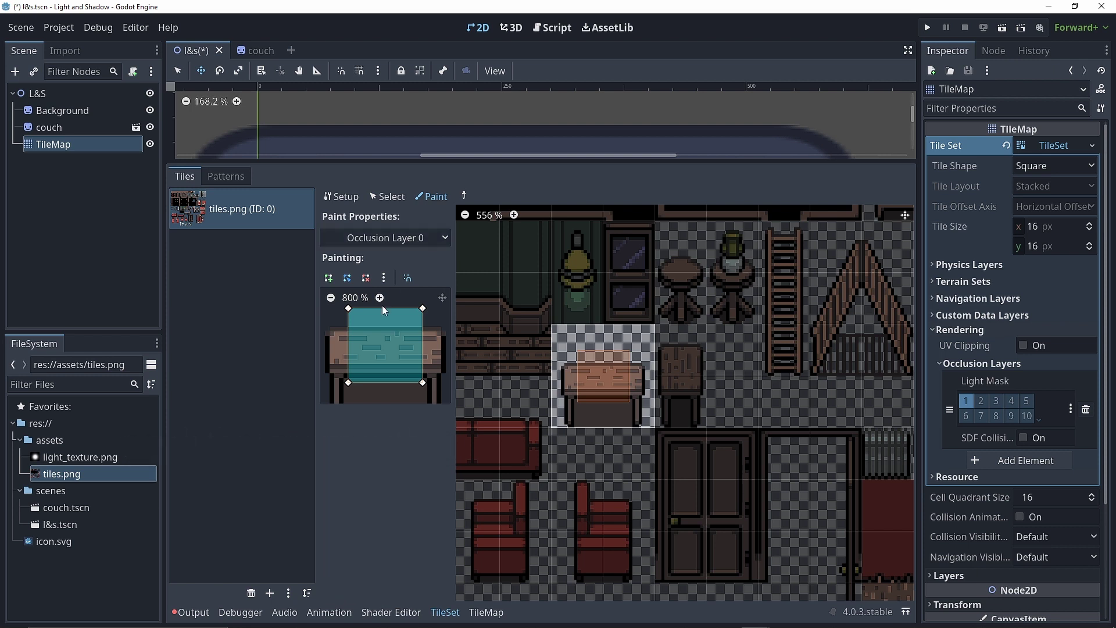
left_click(576, 409)
left_click_drag(348, 309, 327, 327)
left_click_drag(422, 308, 443, 327)
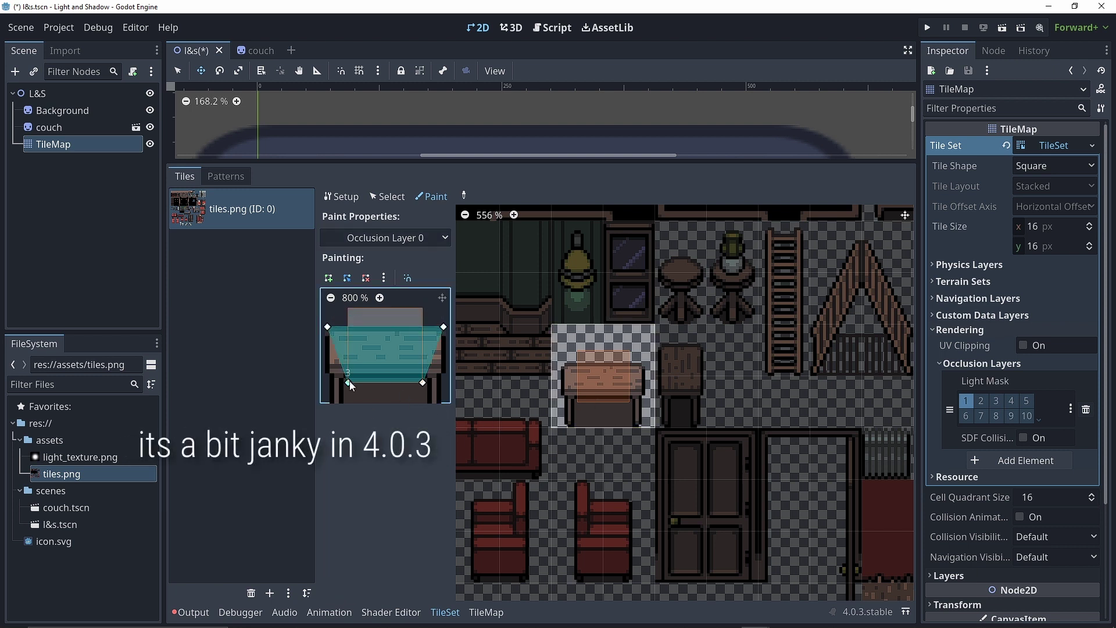
left_click_drag(444, 383, 445, 381)
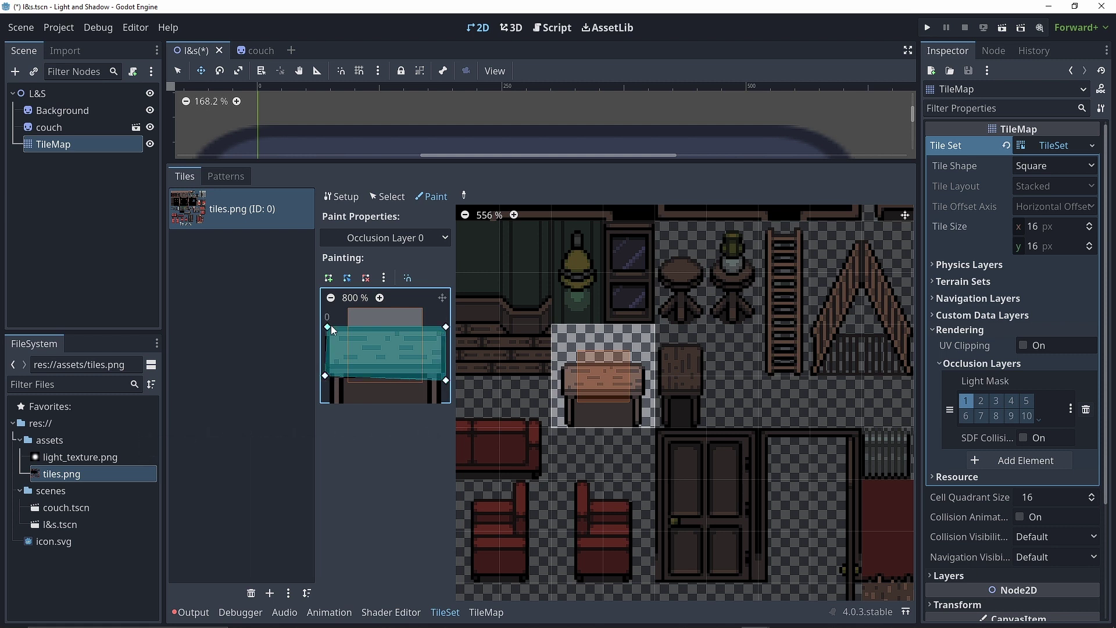
scroll(335, 380, "down", 2)
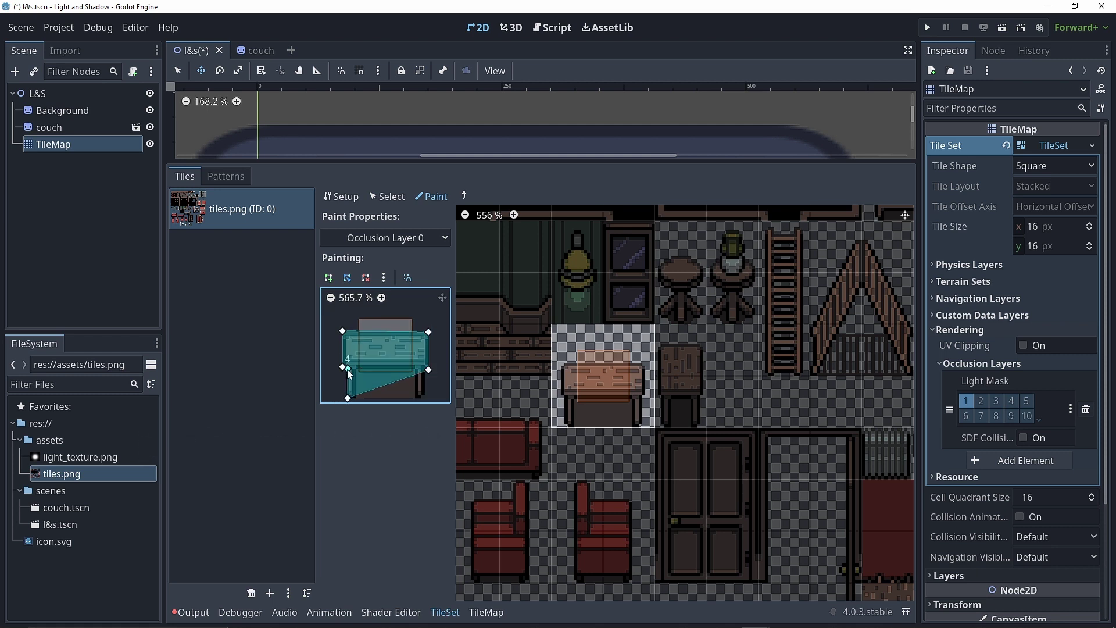
left_click(355, 396)
mouse_move(361, 393)
left_mouse_down()
mouse_move(358, 371)
mouse_move(416, 400)
left_mouse_up()
left_click(411, 370)
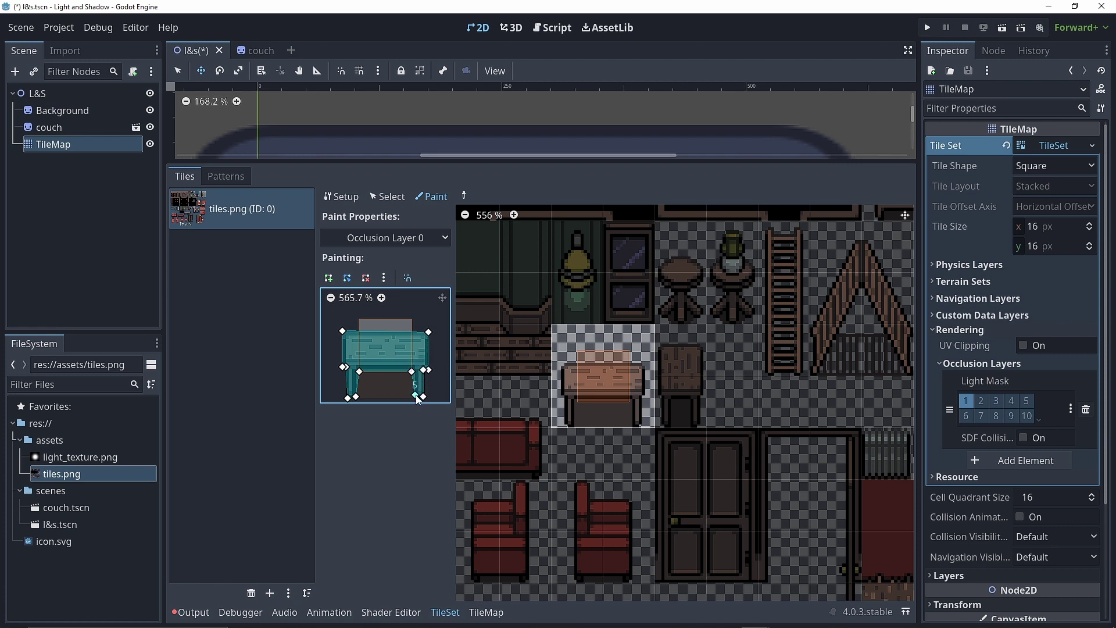
left_click(626, 337)
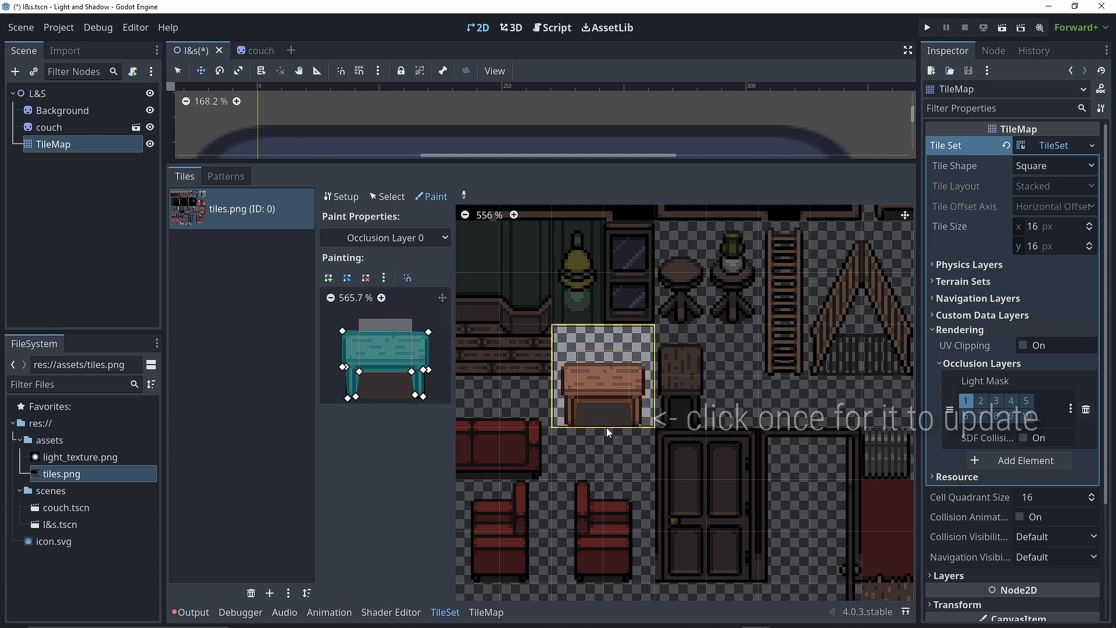
Paint the table tile just below the couch.
left_click(488, 614)
left_click(545, 365)
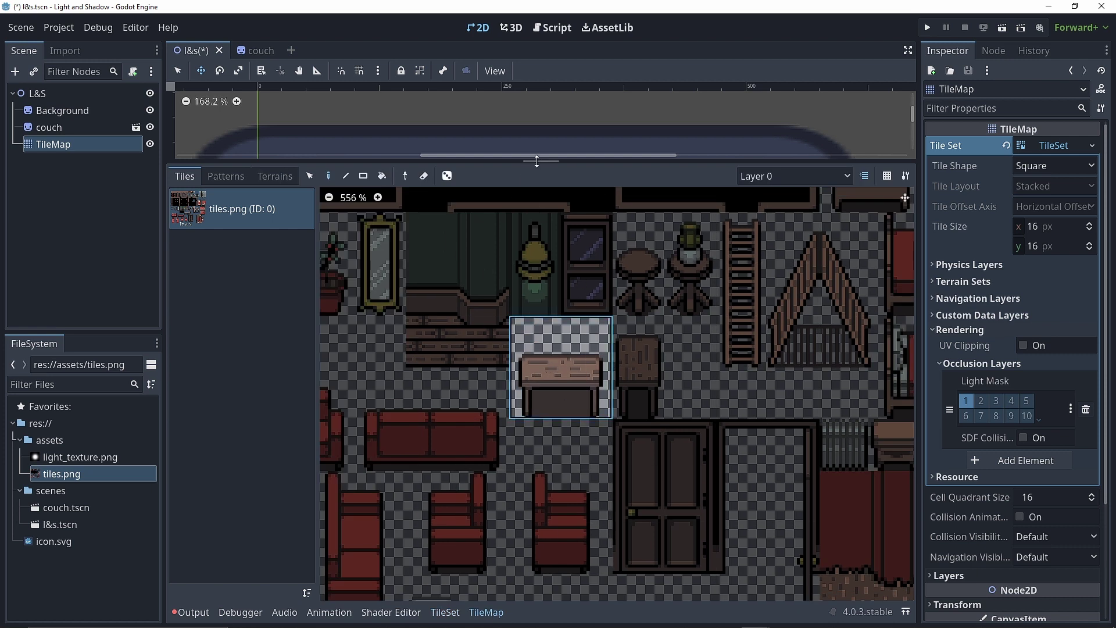
left_click_drag(541, 163, 537, 504)
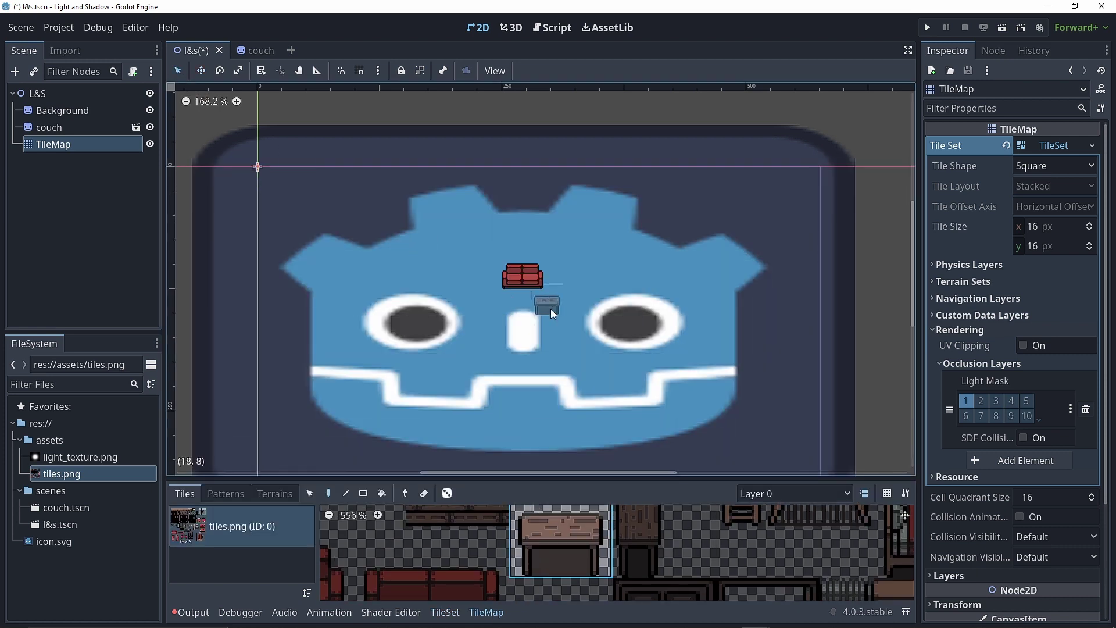
scroll(518, 298, "up", 4)
scroll(518, 297, "up", 1)
left_click(538, 302)
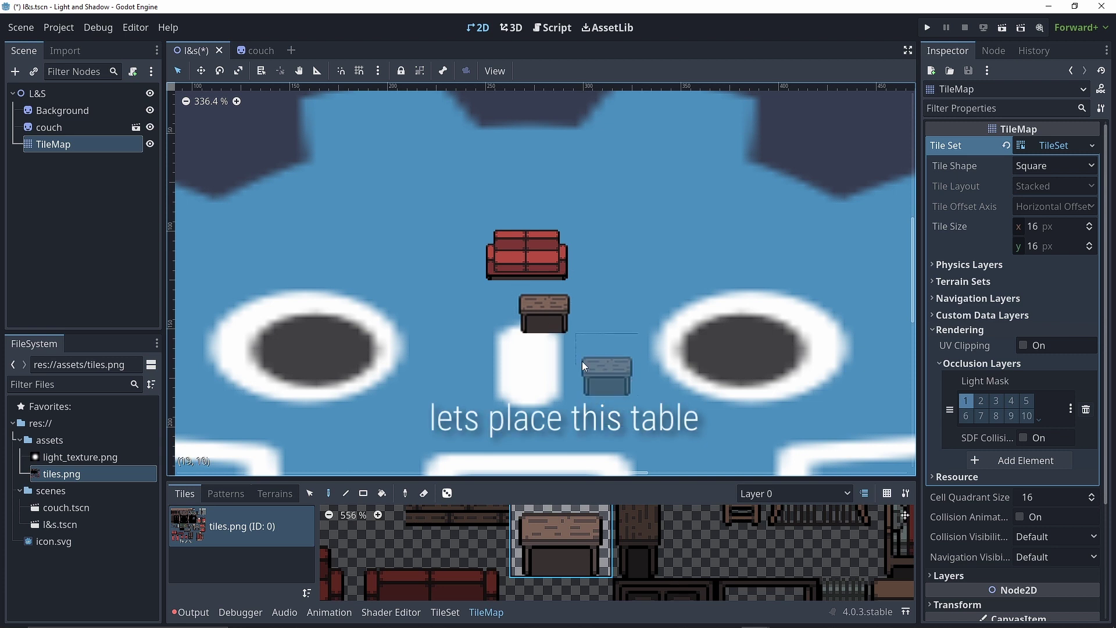
left_click(522, 309)
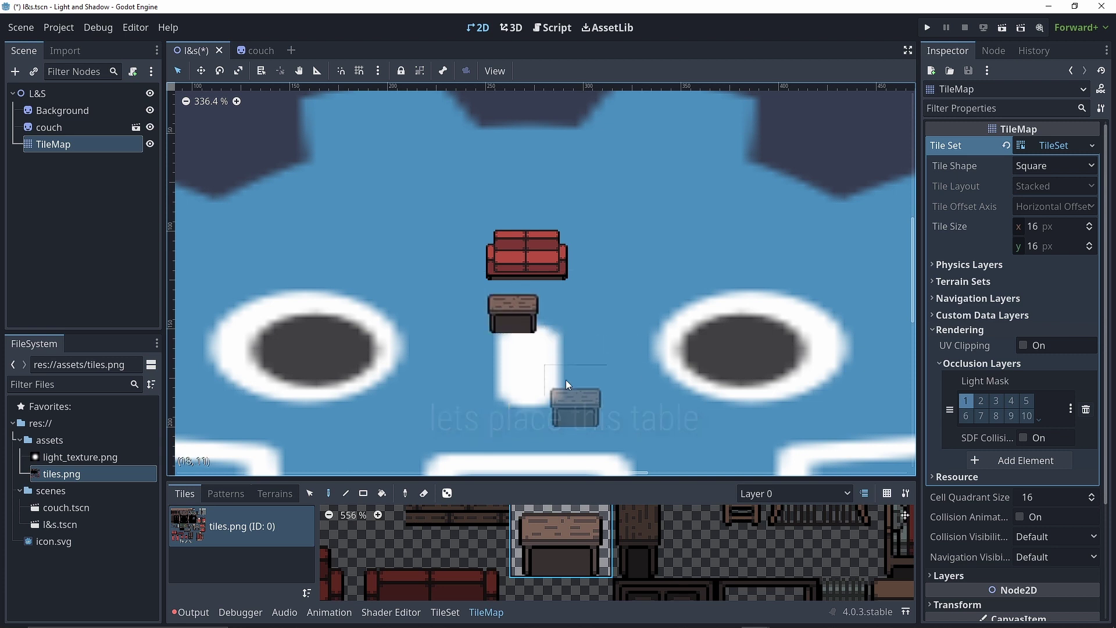
Set the TileMap's texture filter to Nearest and save l&s.tscn.
scroll(545, 346, "up", 3)
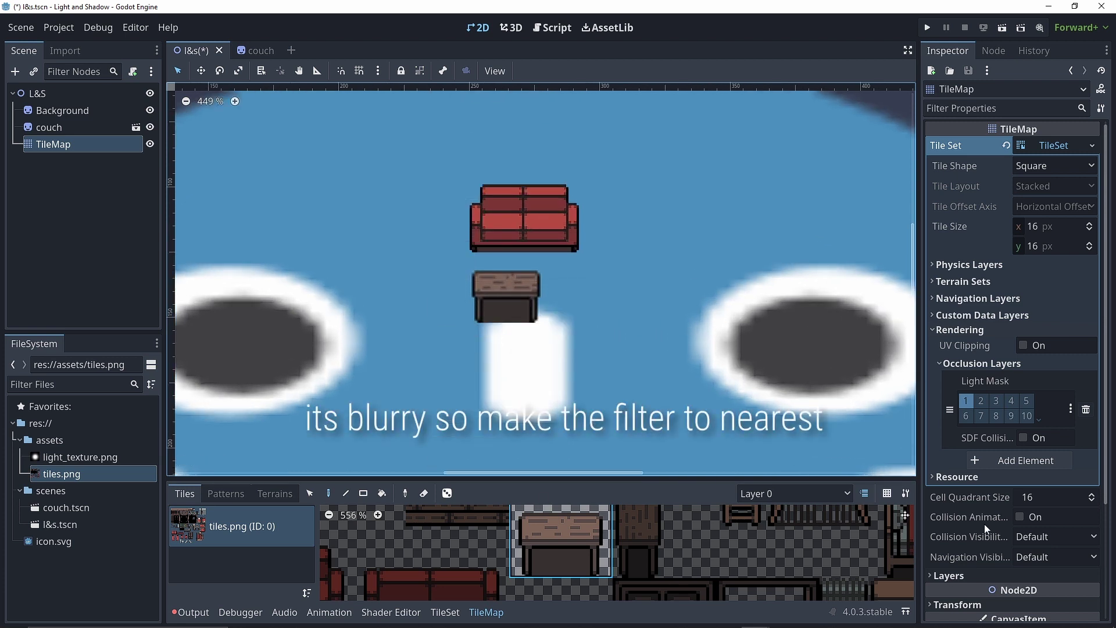
scroll(984, 524, "down", 3)
left_click(951, 515)
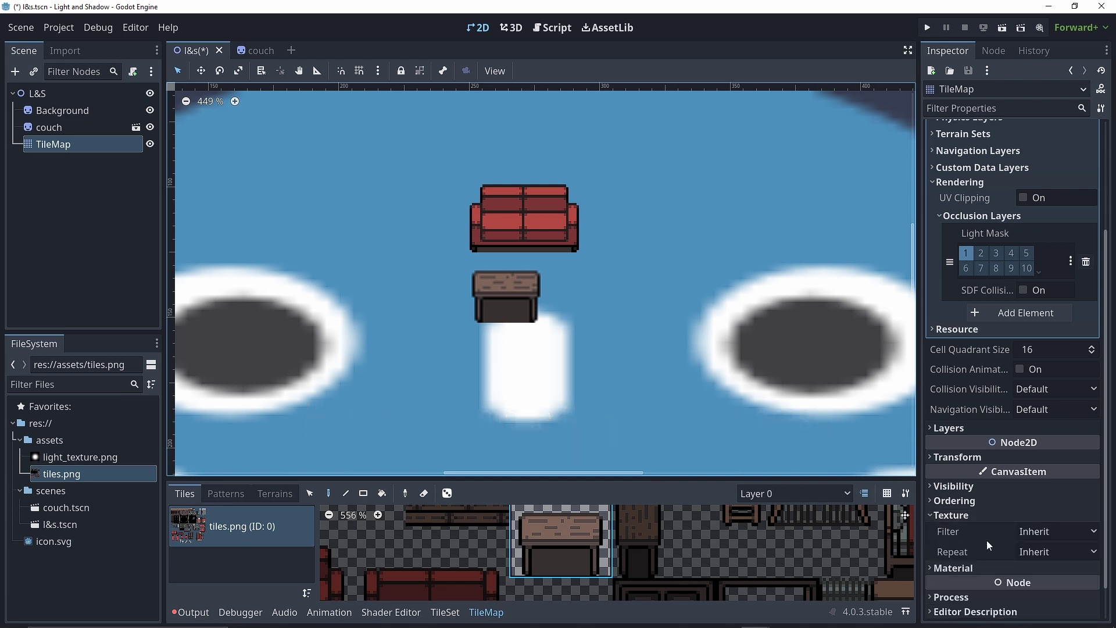
left_click(1024, 532)
left_click(1011, 528)
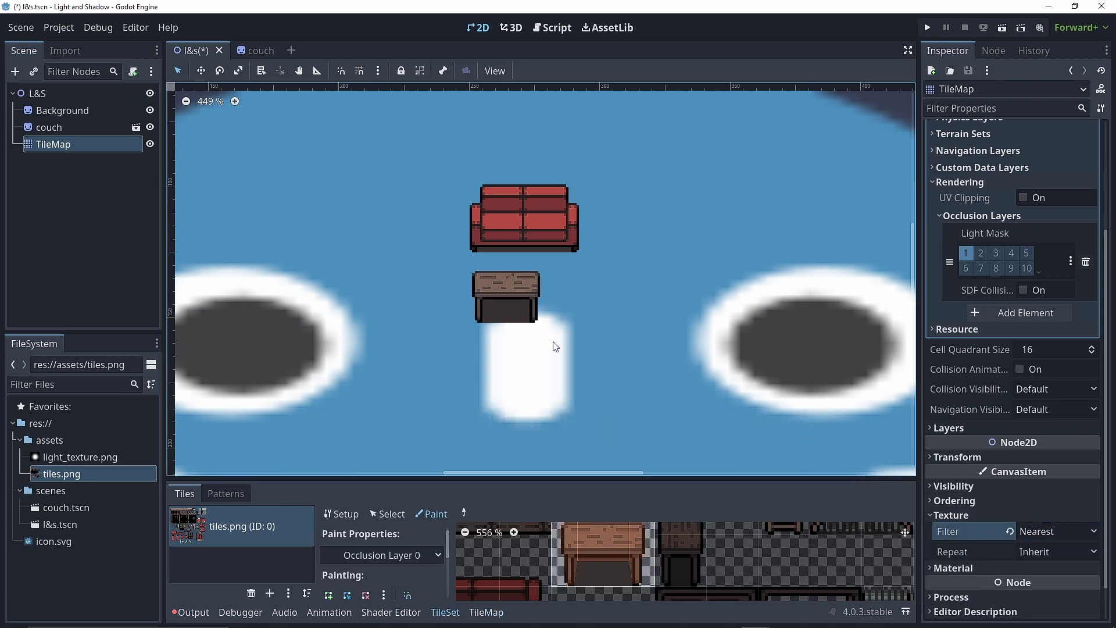
key("ctrl+s")
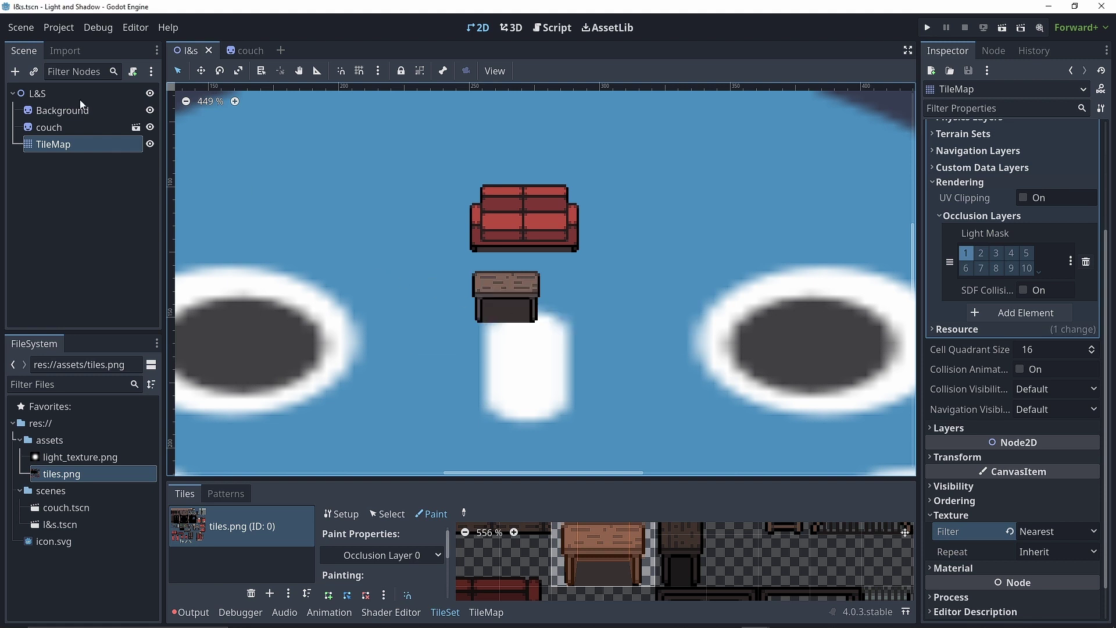
Add a CanvasModulate node under the L&S root.
left_click(37, 93)
left_click(14, 72)
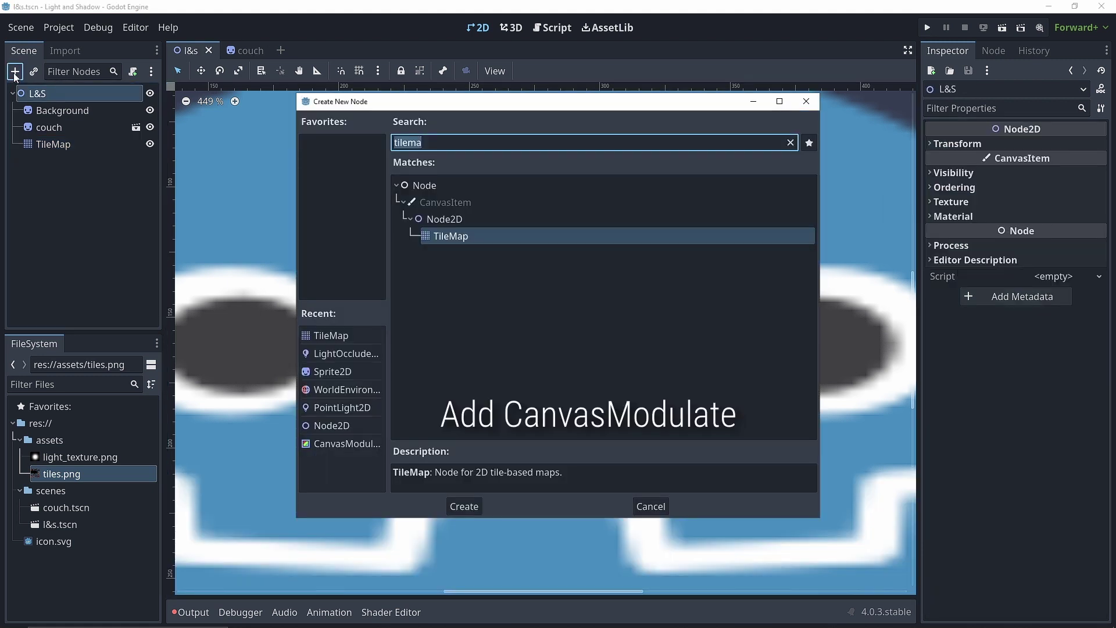
type("canvas")
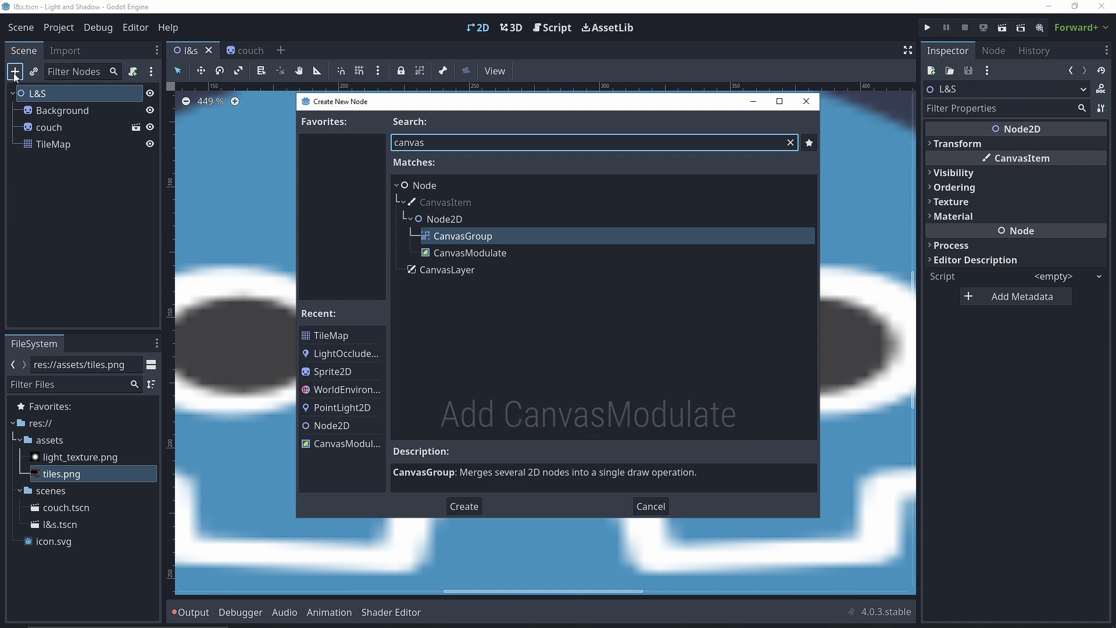
key("Escape")
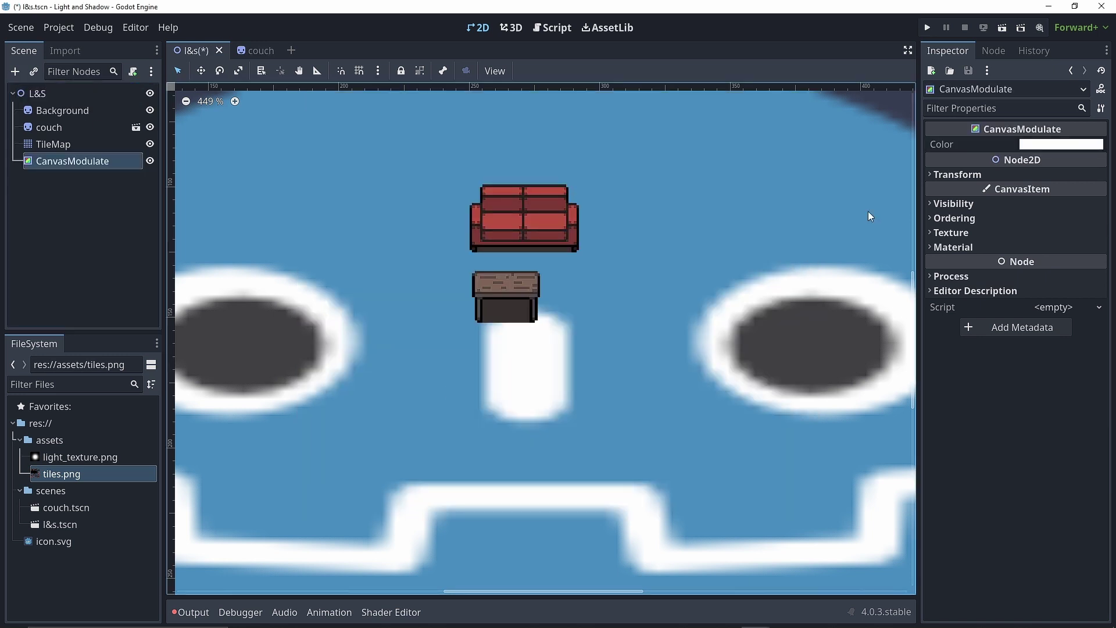
Set the CanvasModulate colour to hex 0e0040, then darken it to 050023.
left_click(1063, 145)
left_click_drag(1091, 236, 1095, 300)
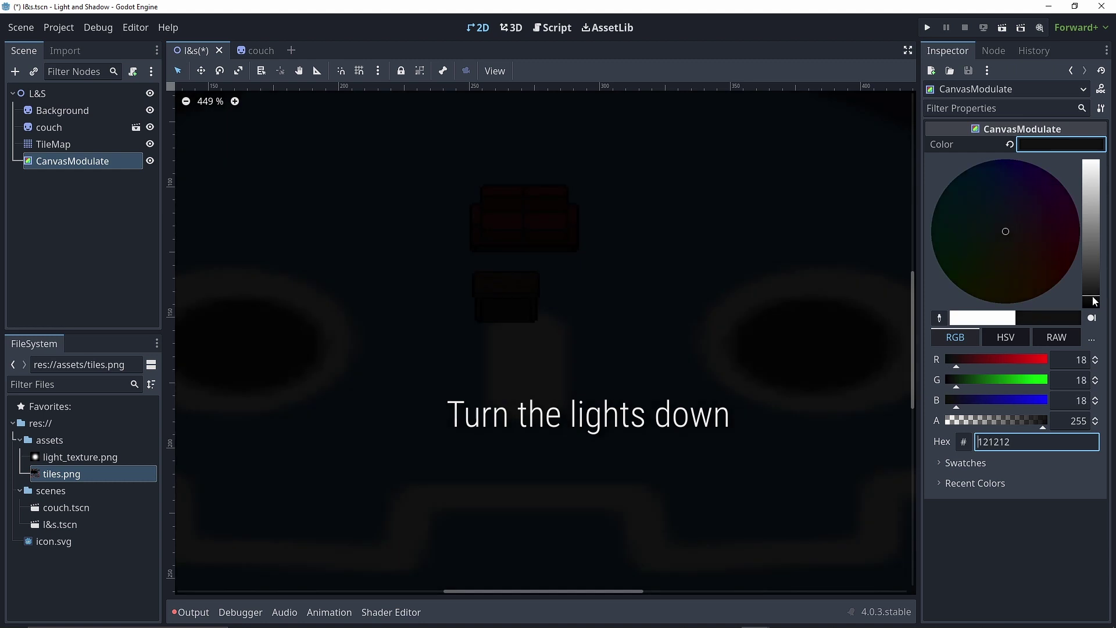
triple_click(1037, 442)
type("0e0040")
key("Return")
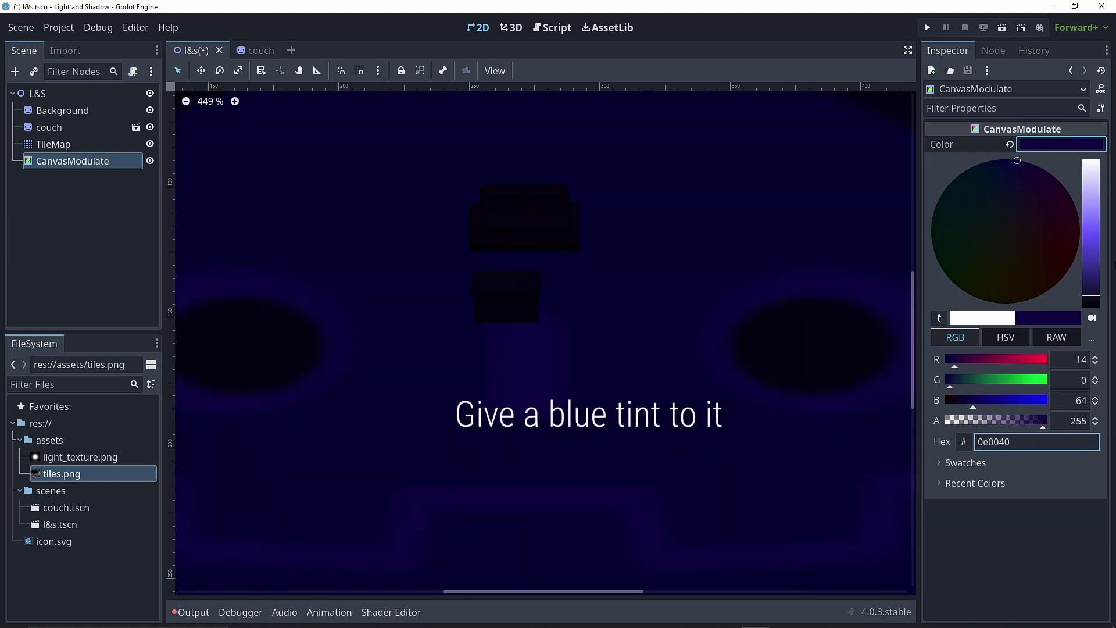
left_click_drag(1091, 296, 1092, 305)
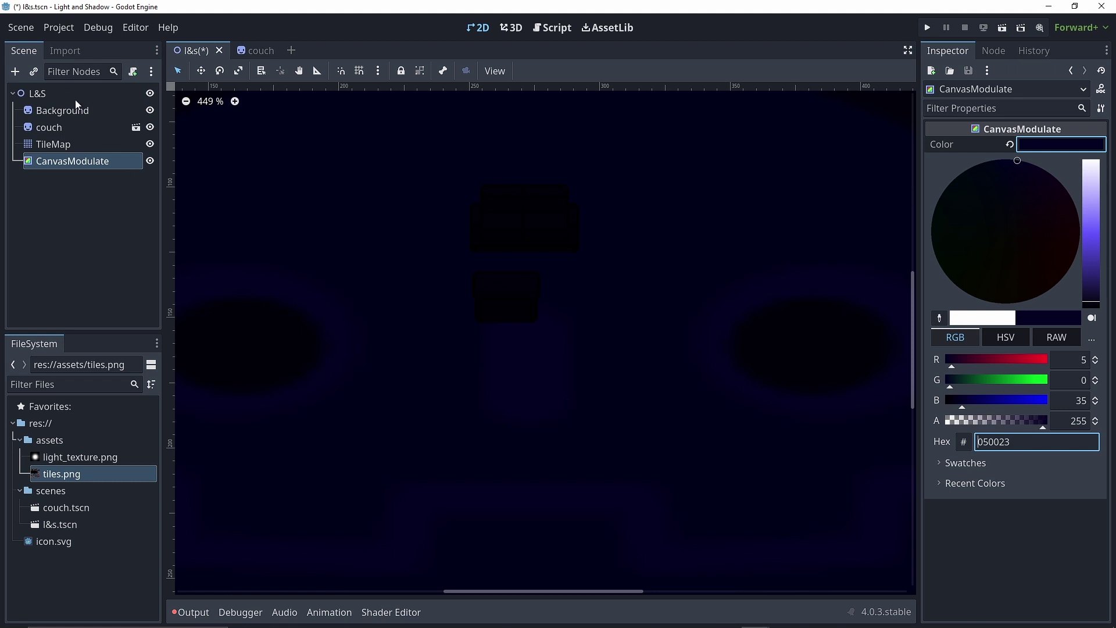
left_click(60, 92)
left_click(36, 96)
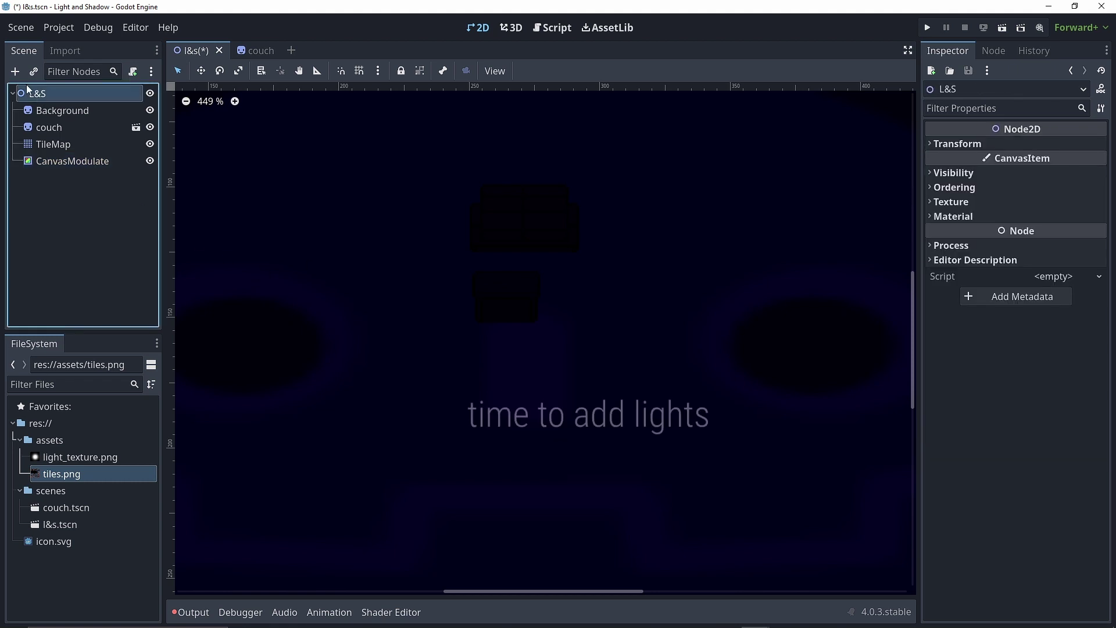
Add a Node2D named Light in the middle of the room.
left_click(17, 75)
type("node")
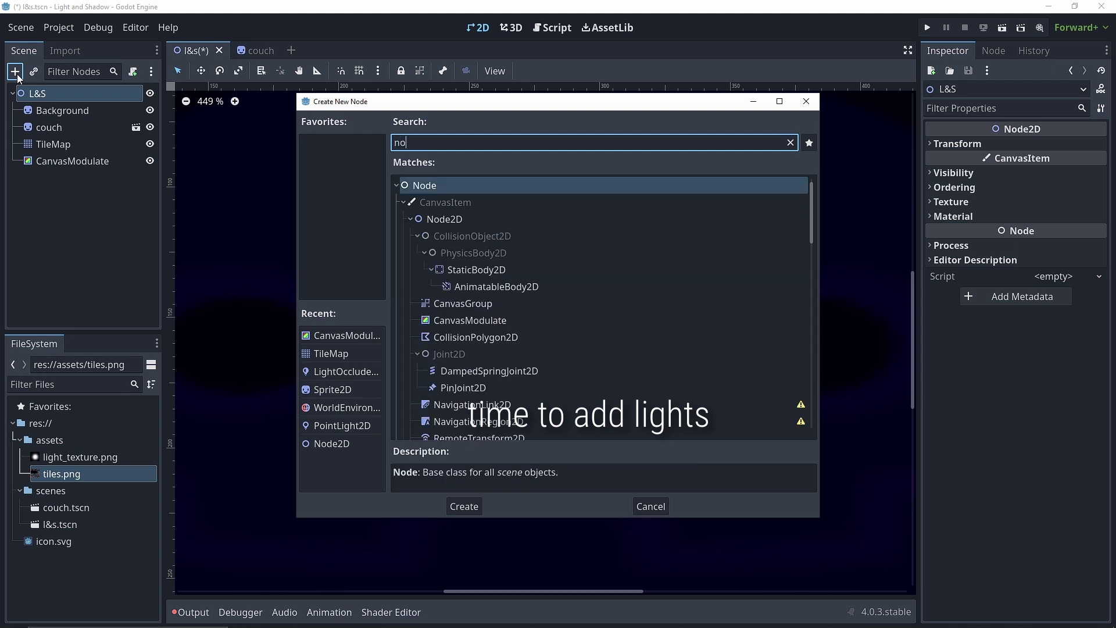
key("Return")
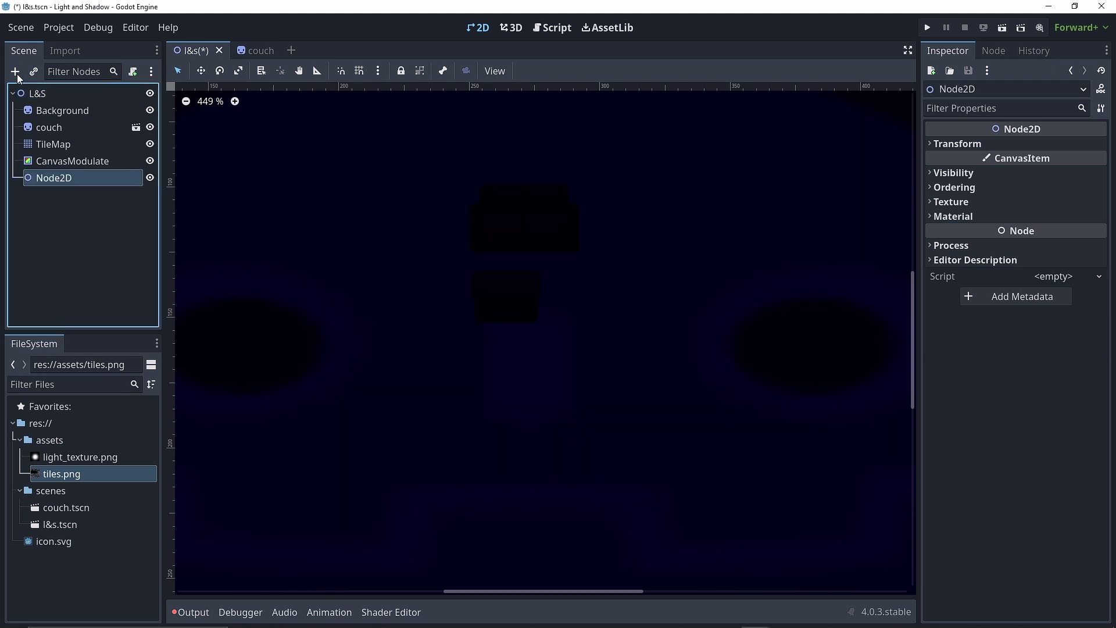
scroll(333, 204, "down", 5)
left_click_drag(275, 138, 568, 257)
scroll(567, 261, "up", 3)
scroll(560, 237, "up", 2)
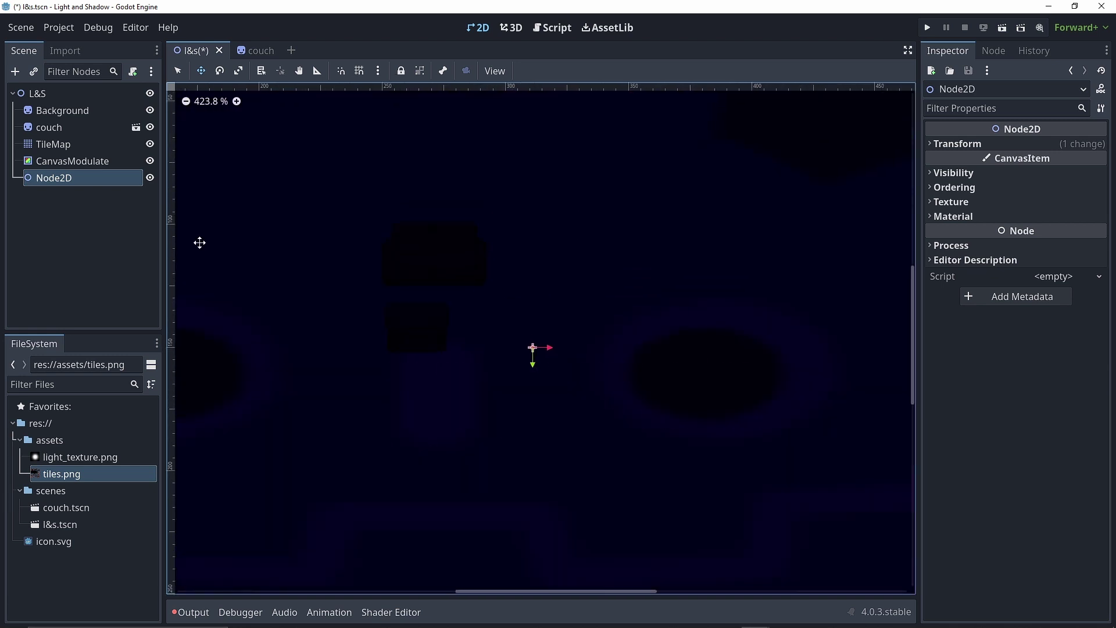
double_click(64, 177)
type("Light")
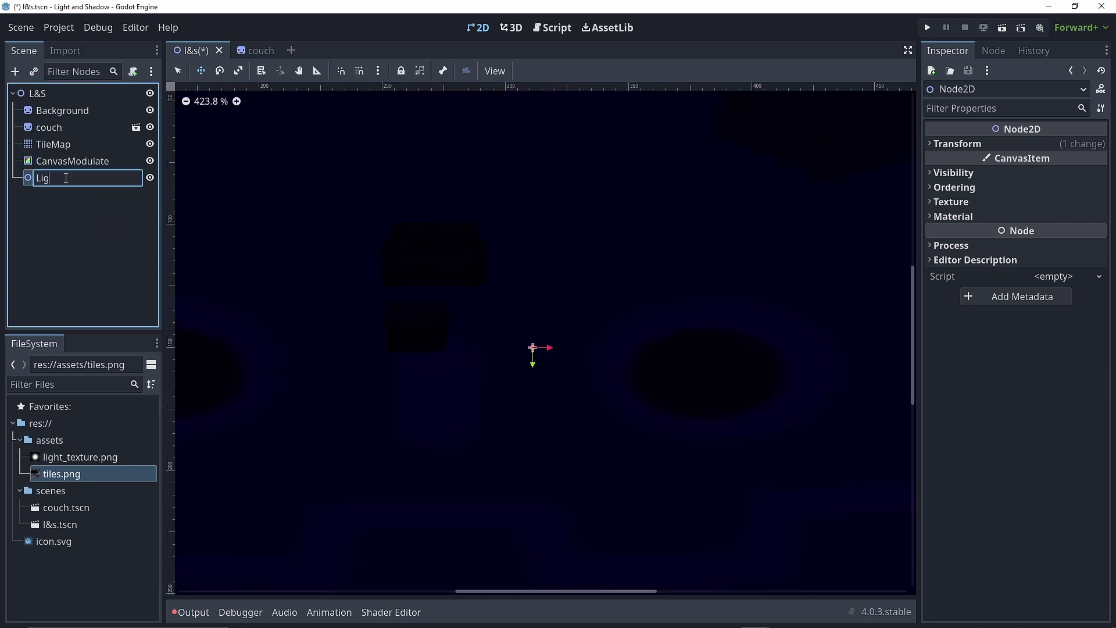
key("Return")
Give Light two PointLight2D children named TextureLight and Shadow.
left_click(15, 72)
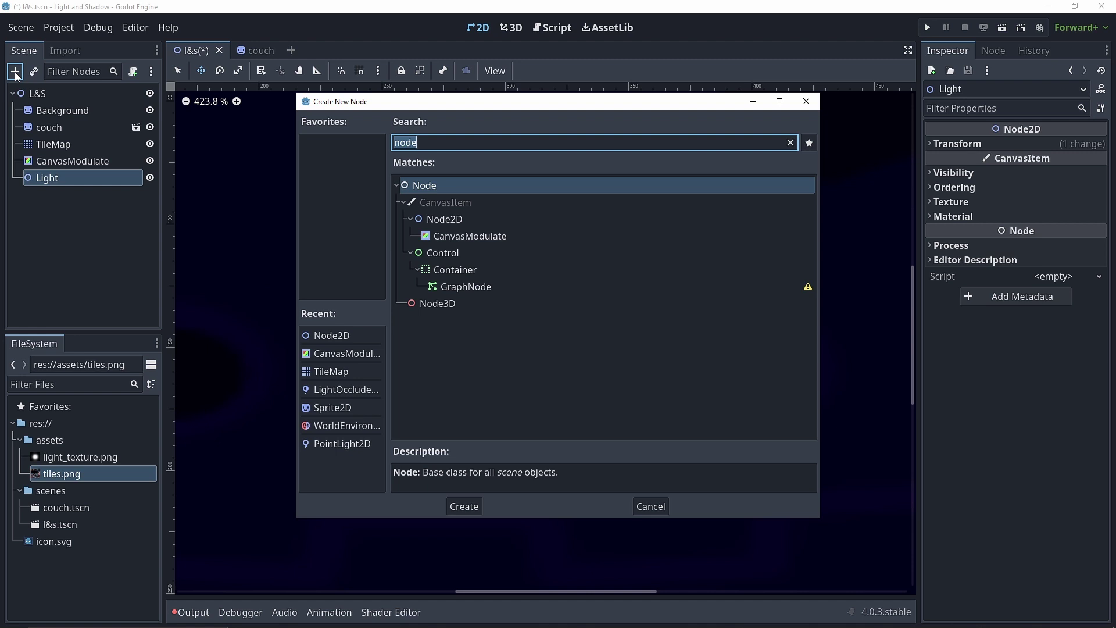
type("light2d")
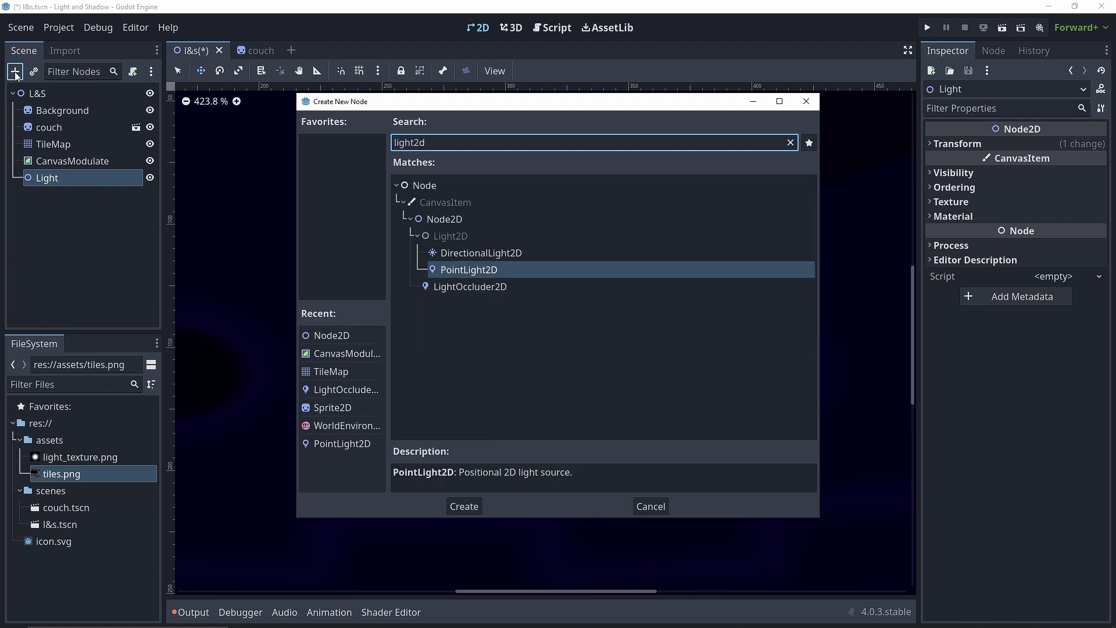
key("Return")
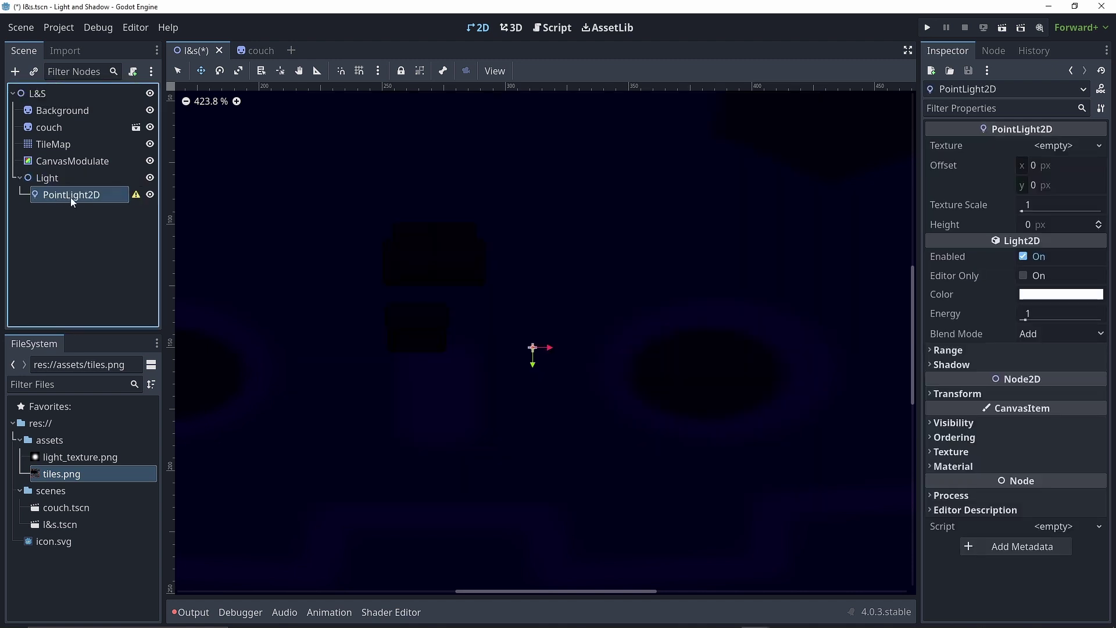
key("ctrl+d")
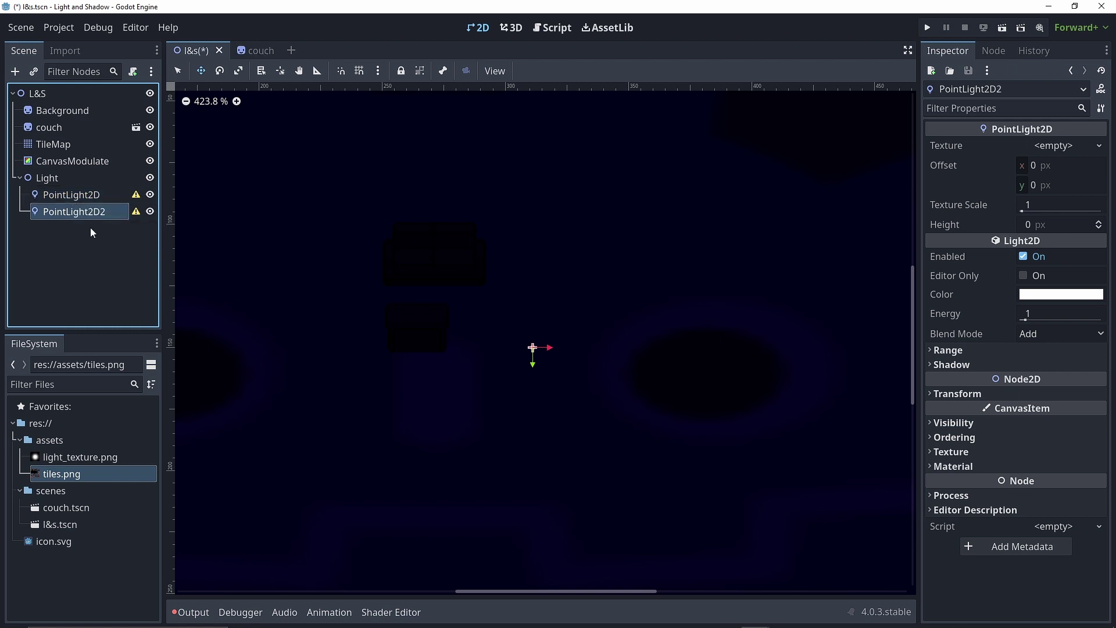
double_click(89, 195)
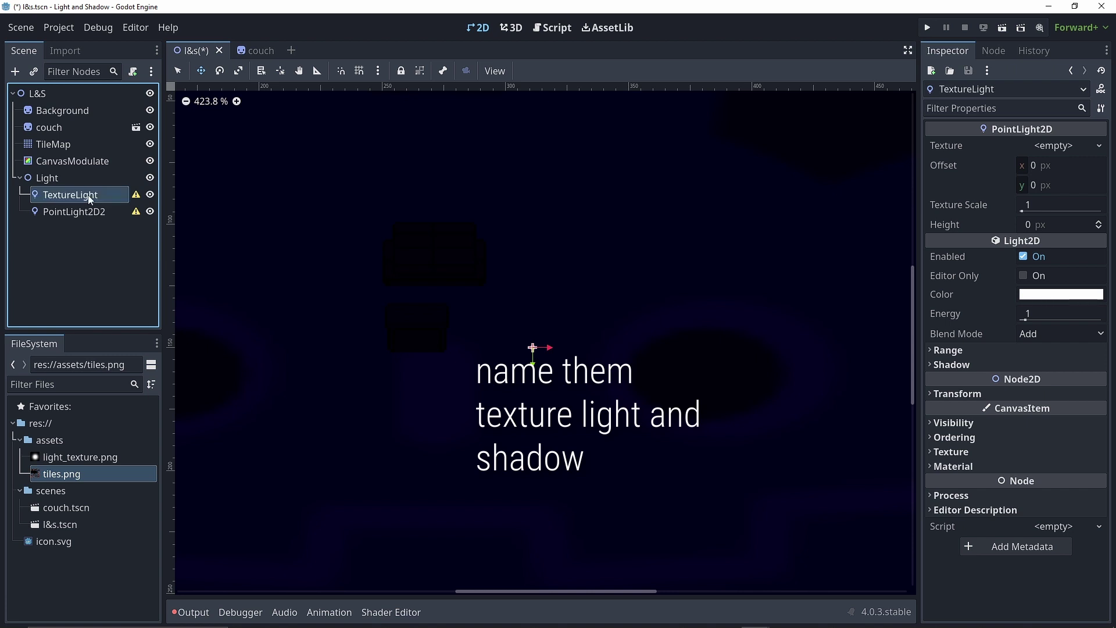
double_click(82, 211)
type("Shadow")
key("Return")
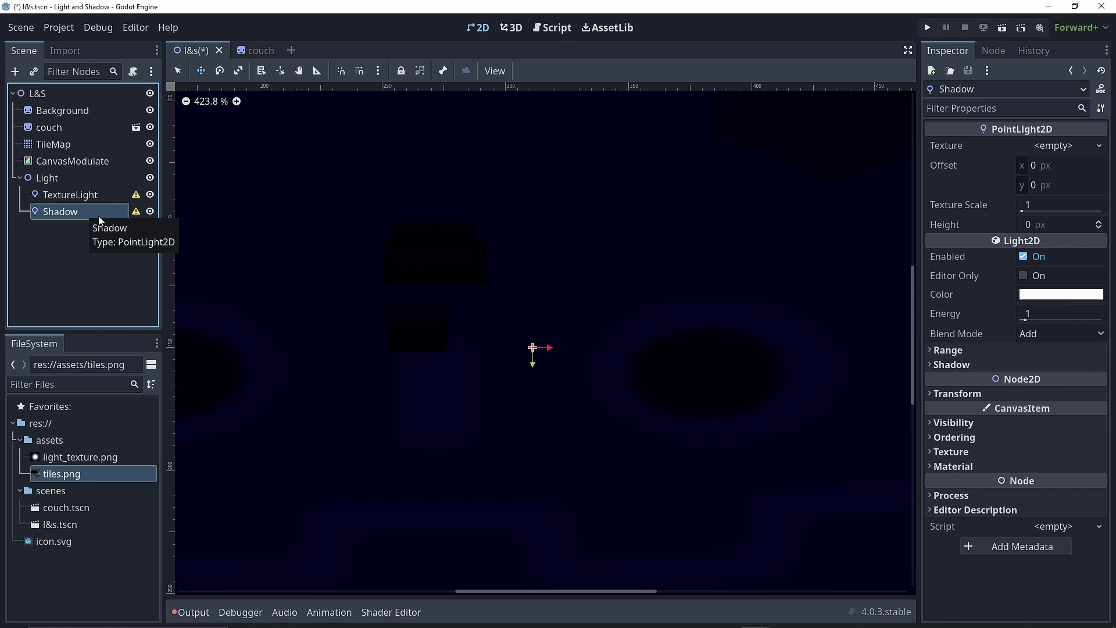
left_click(88, 190)
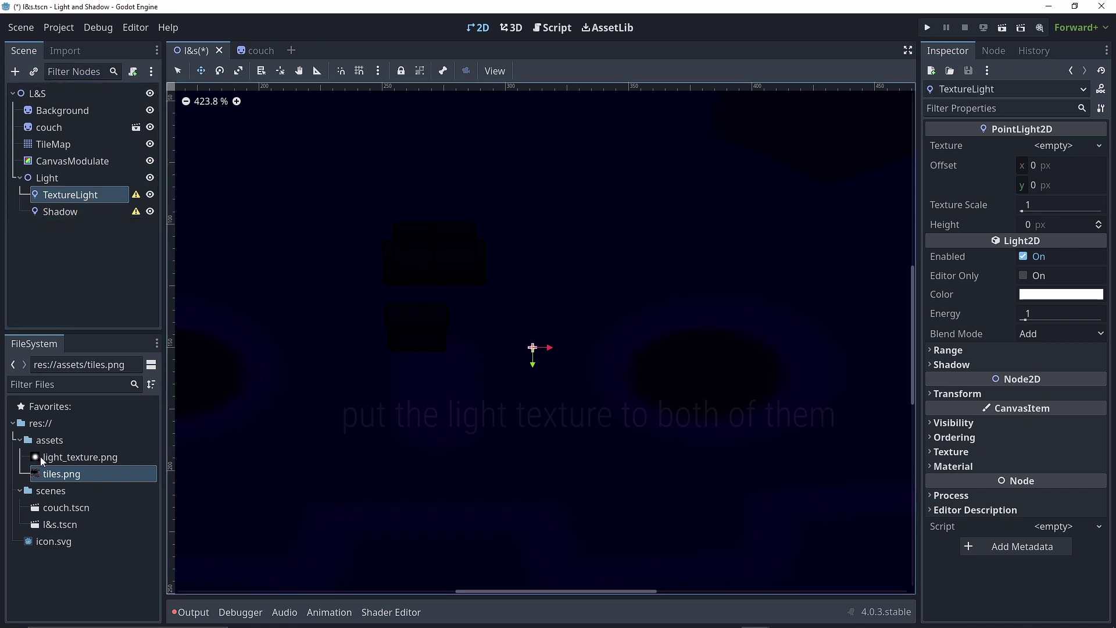
Assign light_texture.png as the texture of both TextureLight and the Shadow light.
left_click(64, 458)
mouse_move(64, 455)
left_mouse_down()
mouse_move(1023, 139)
mouse_move(1053, 152)
left_mouse_up()
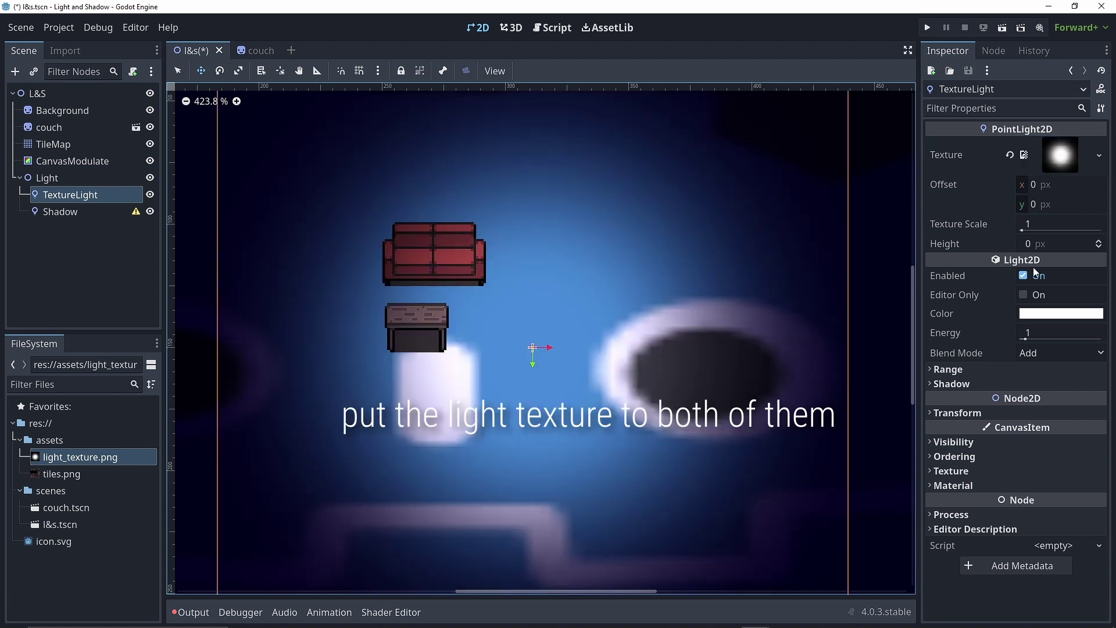
left_click(76, 212)
left_click_drag(54, 460, 1044, 158)
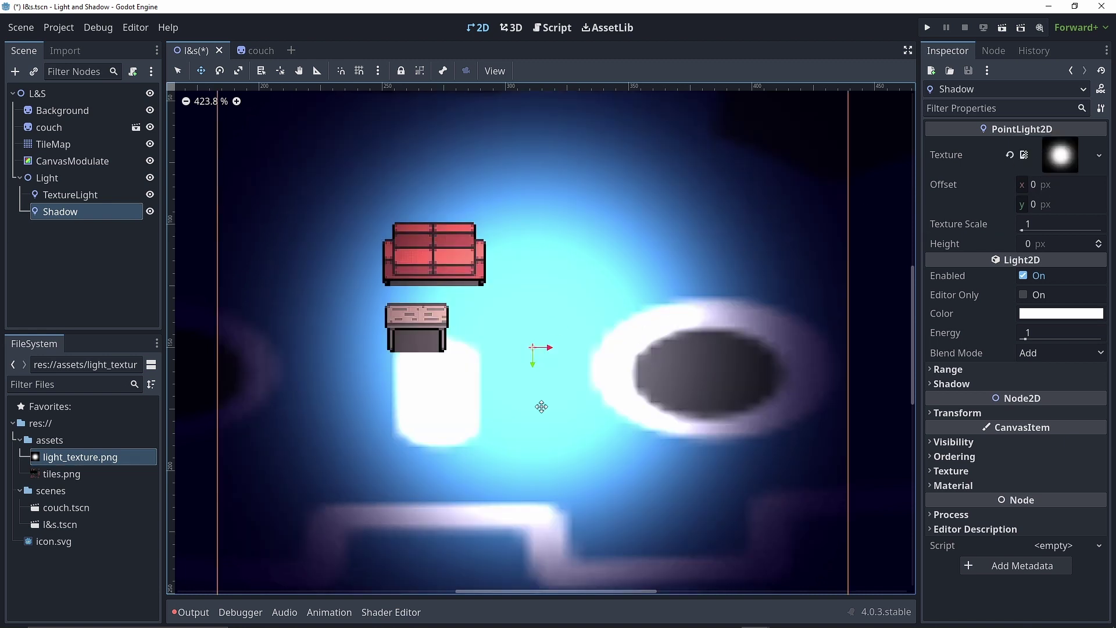
Set the Shadow light's texture scale to 0.5 and its energy to 0.5.
left_click(1037, 224)
type("0.5")
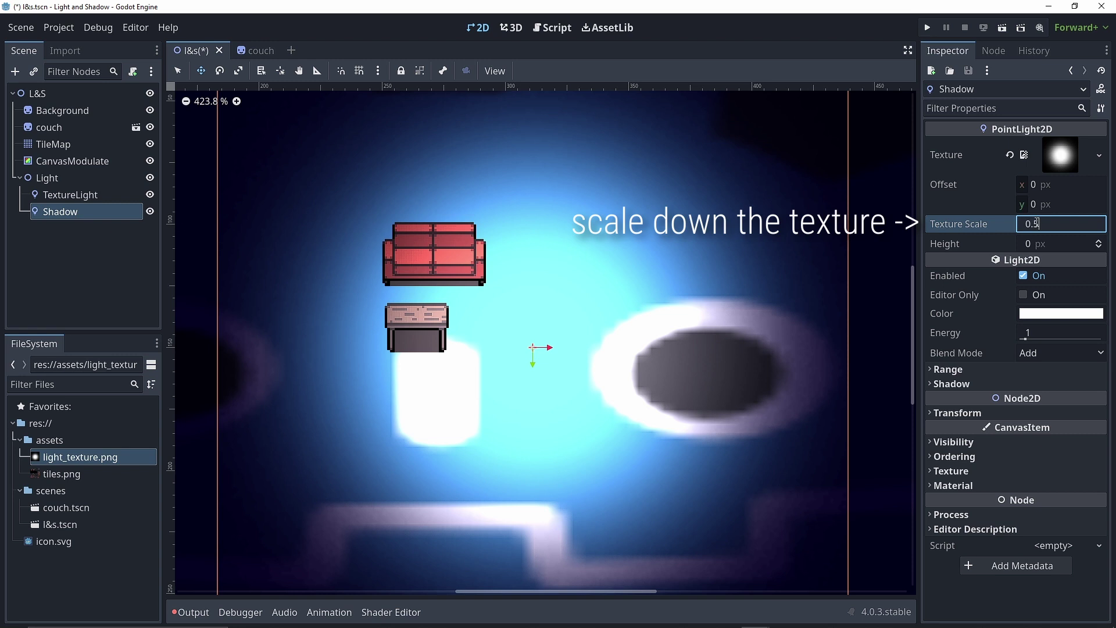
key("Return")
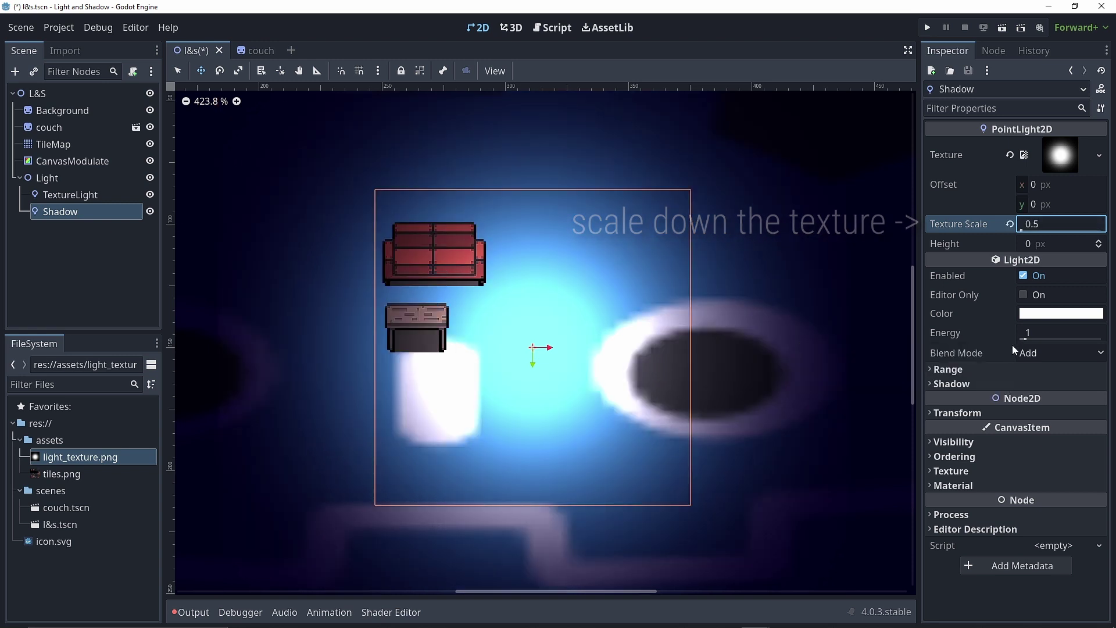
left_click(1034, 333)
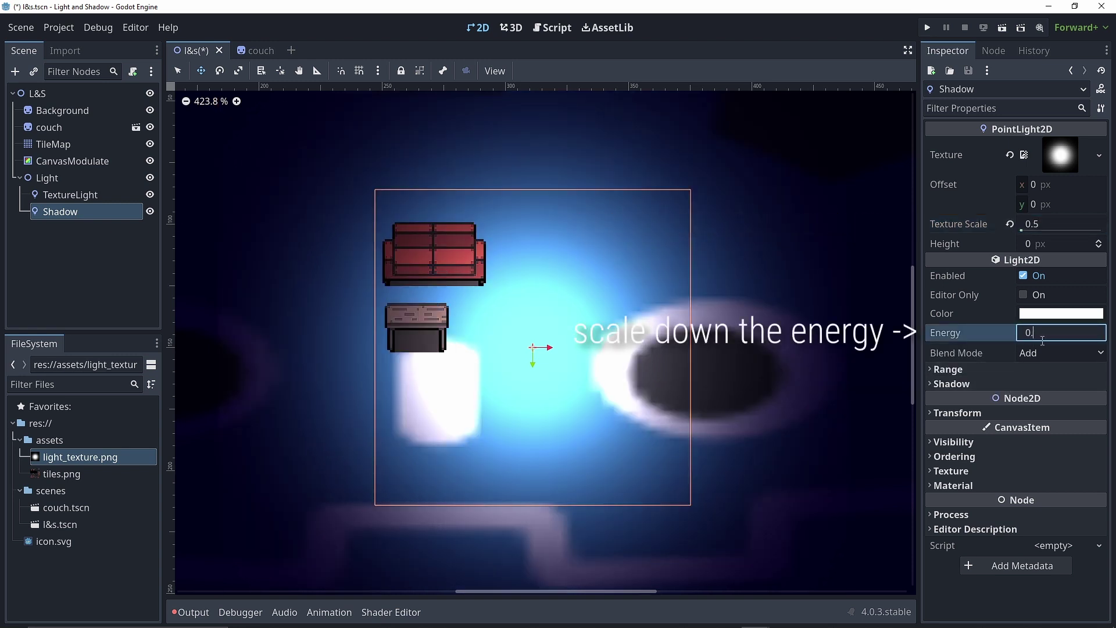
type("5")
key("Return")
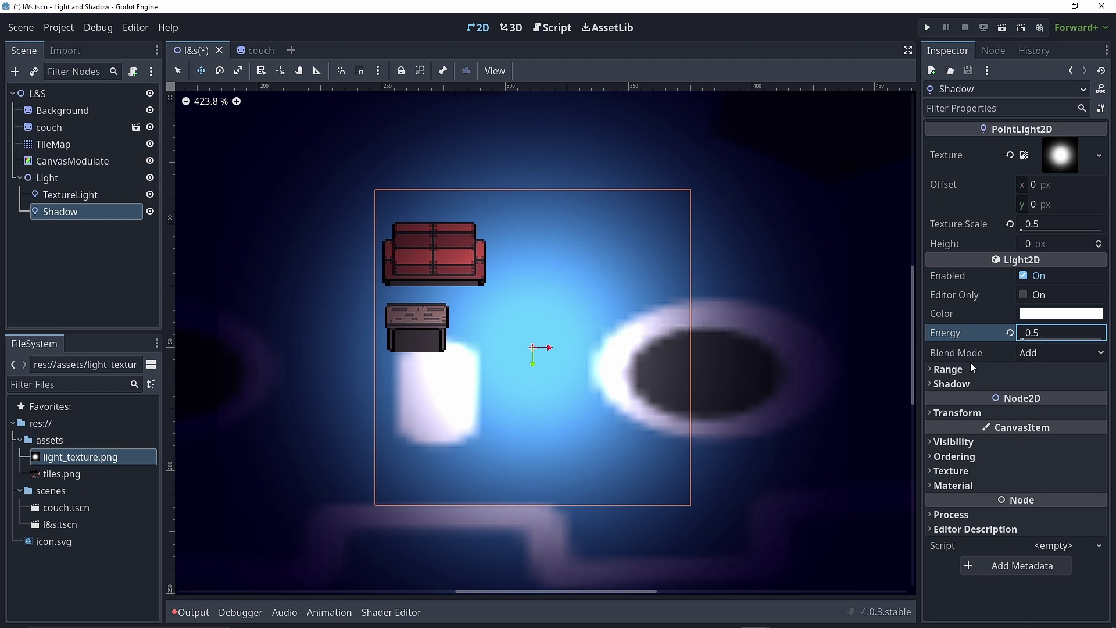
Enable shadows on the Shadow light with the PCF5 filter.
left_click(942, 383)
left_click(1025, 400)
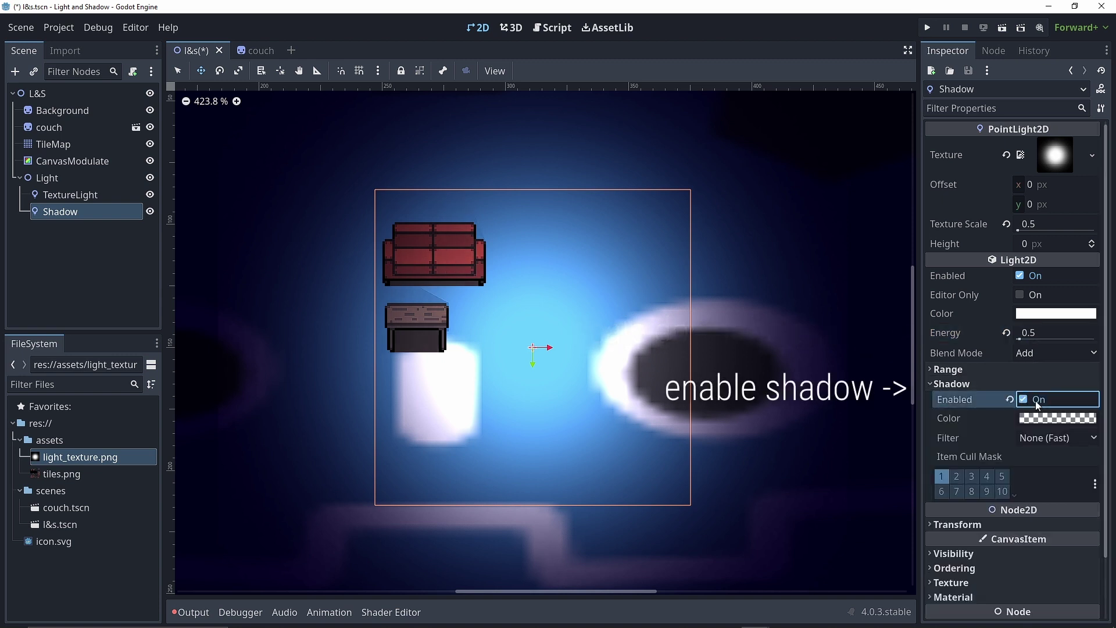
left_click(1048, 436)
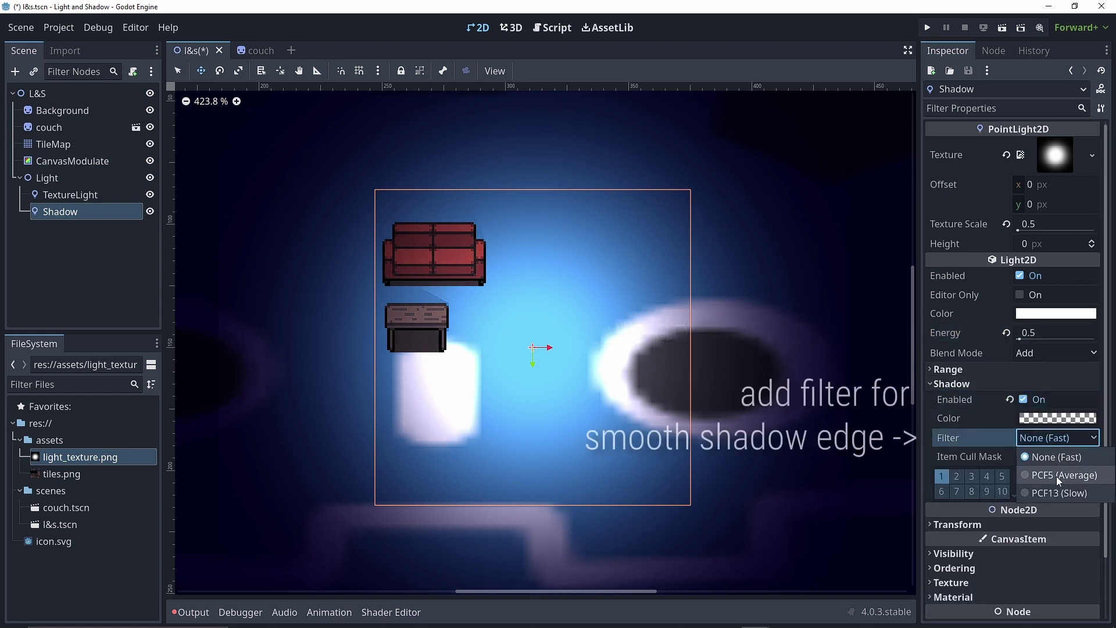
left_click(1055, 477)
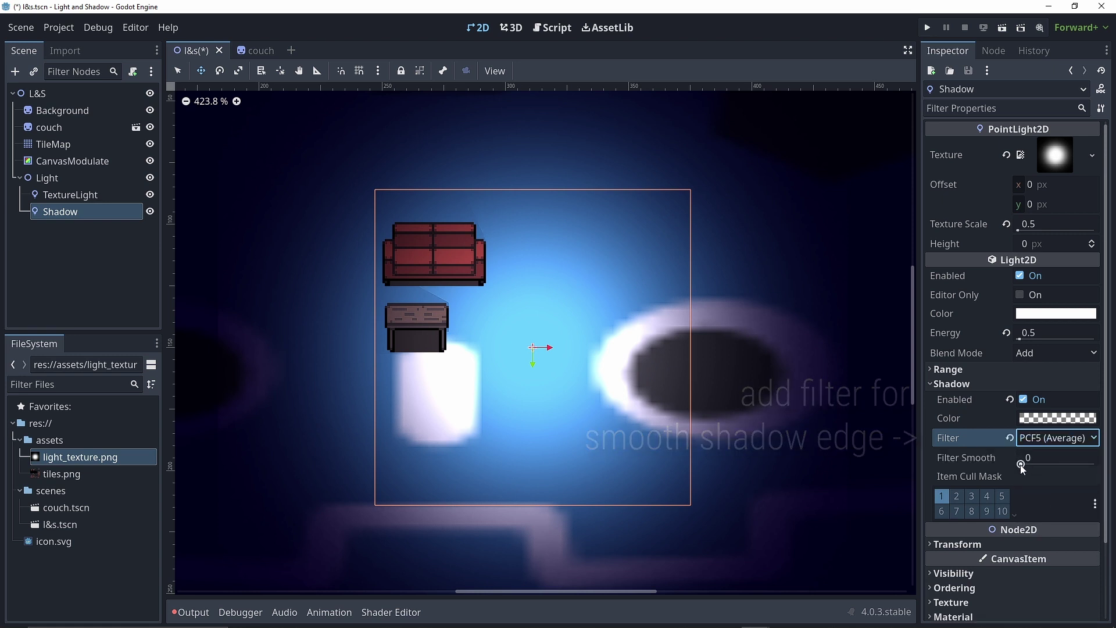
left_click(70, 194)
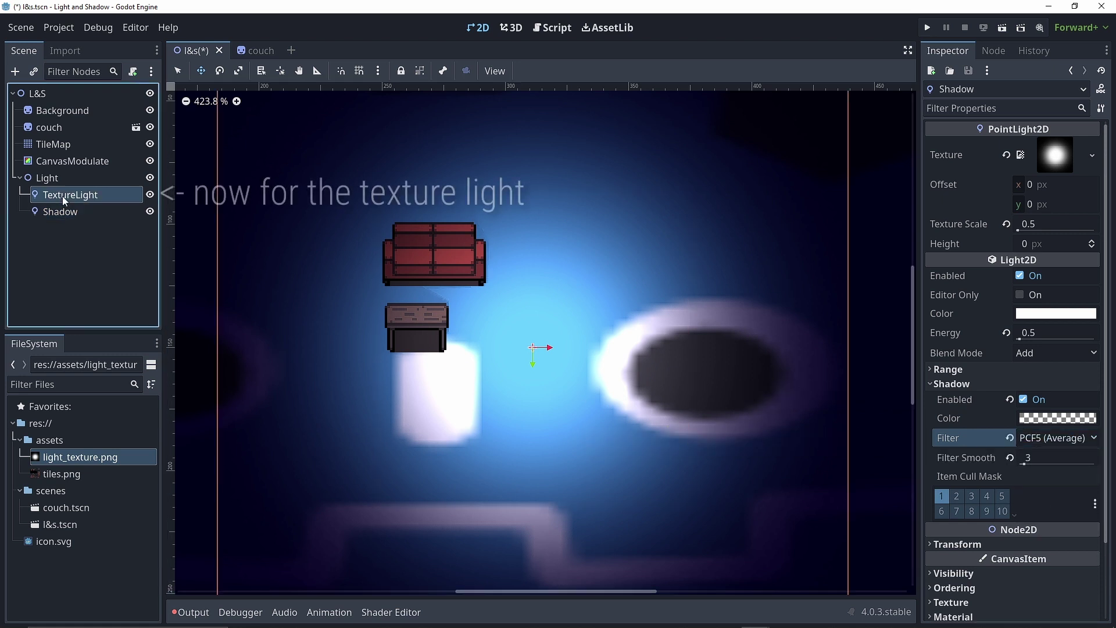
Set TextureLight's energy to 0.5, then correct it to 0.7.
left_click(1036, 332)
type("0.5")
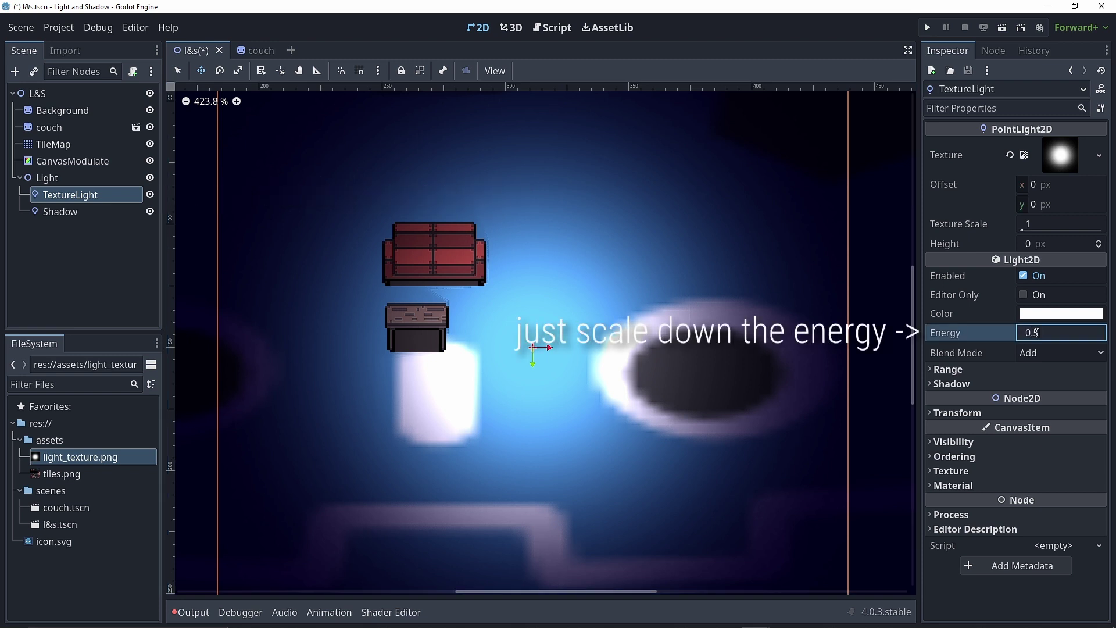
key("Return")
left_click(1045, 333)
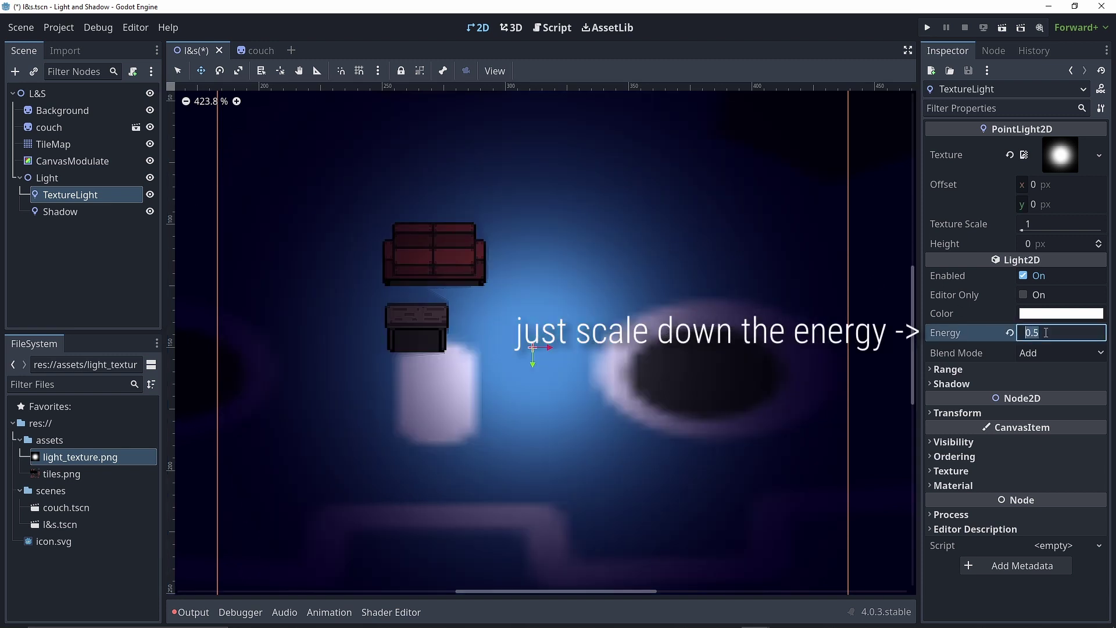
type("0.7")
key("Return")
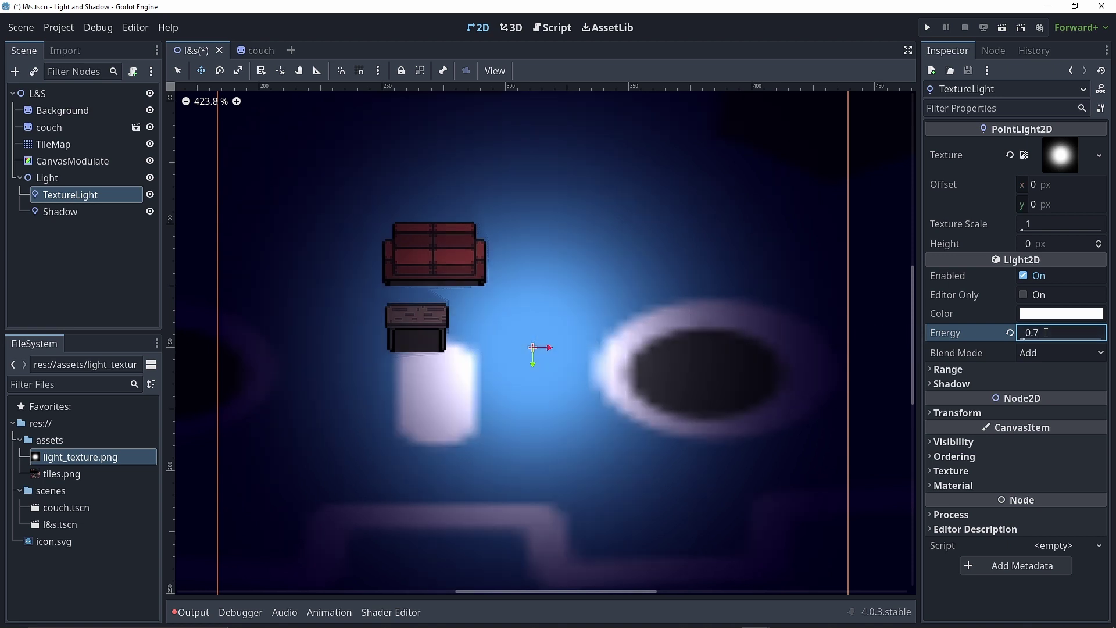
key("Return")
Drag the Light group node up and to the left in the viewport.
left_click(60, 180)
mouse_move(533, 354)
left_mouse_down()
mouse_move(329, 300)
mouse_move(471, 373)
mouse_move(489, 324)
left_mouse_up()
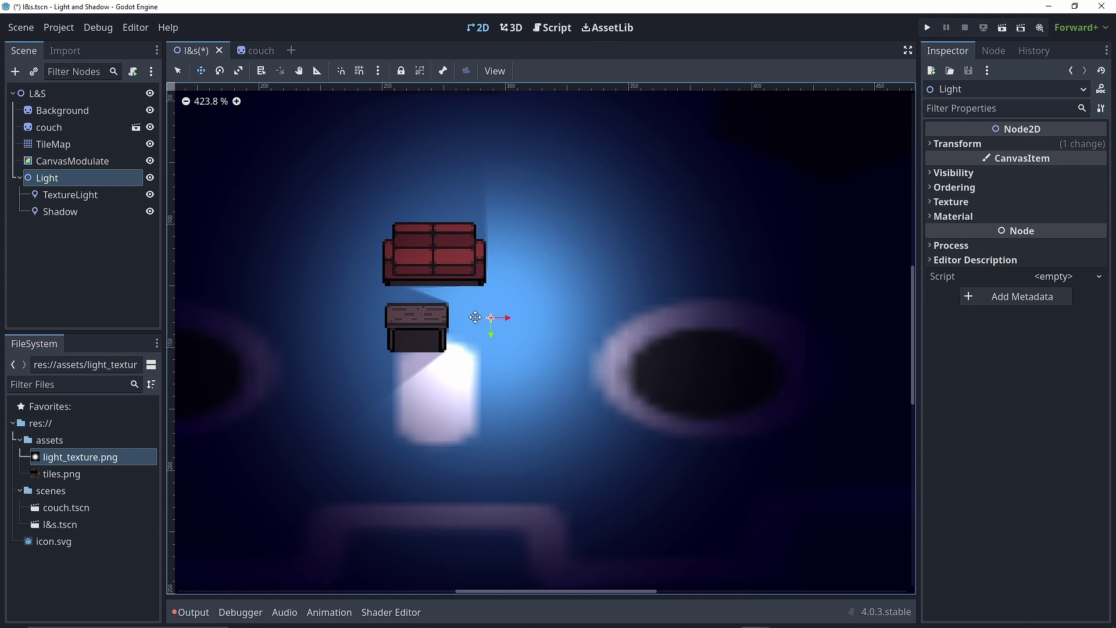
left_click(57, 94)
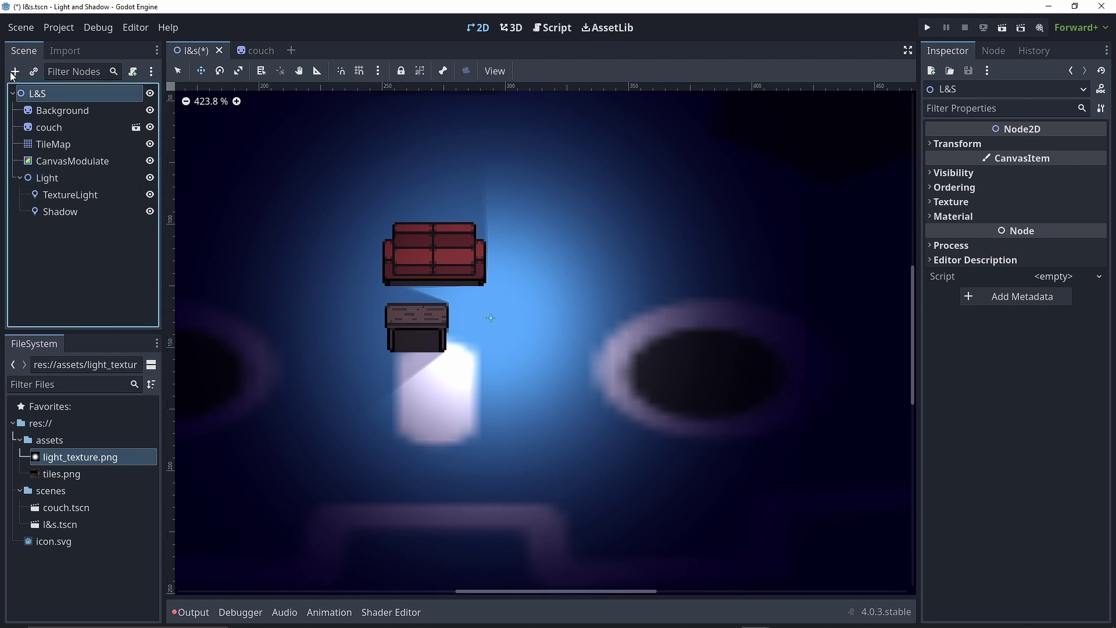
Add a WorldEnvironment node under L&S and give it a new Environment resource.
left_click(14, 71)
type("envir")
key("Return")
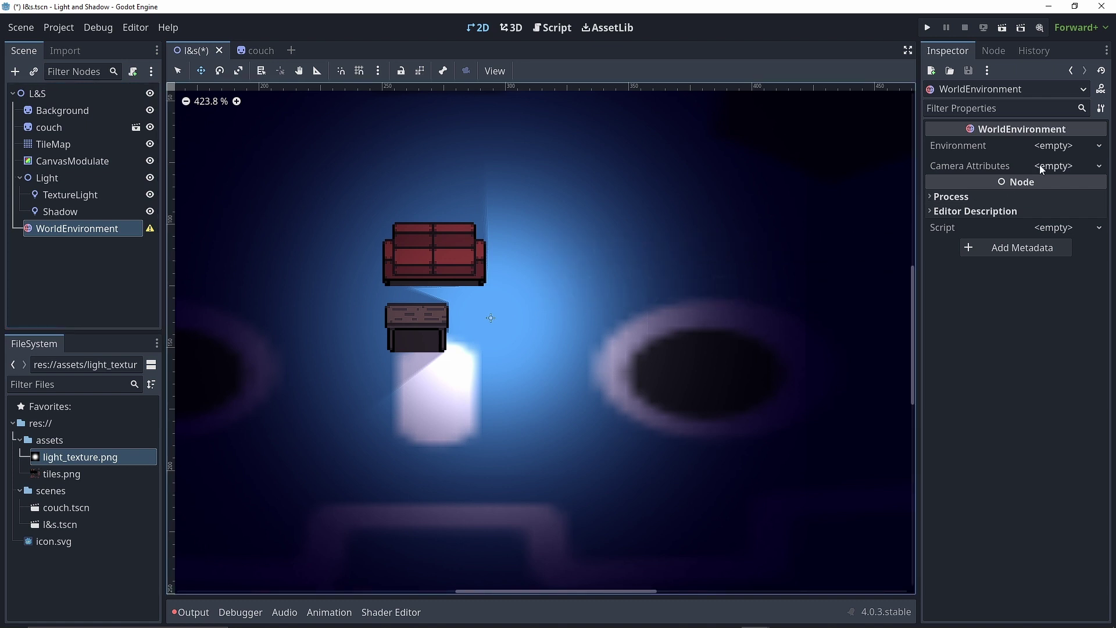
left_click(1056, 146)
left_click(1035, 162)
left_click(1026, 145)
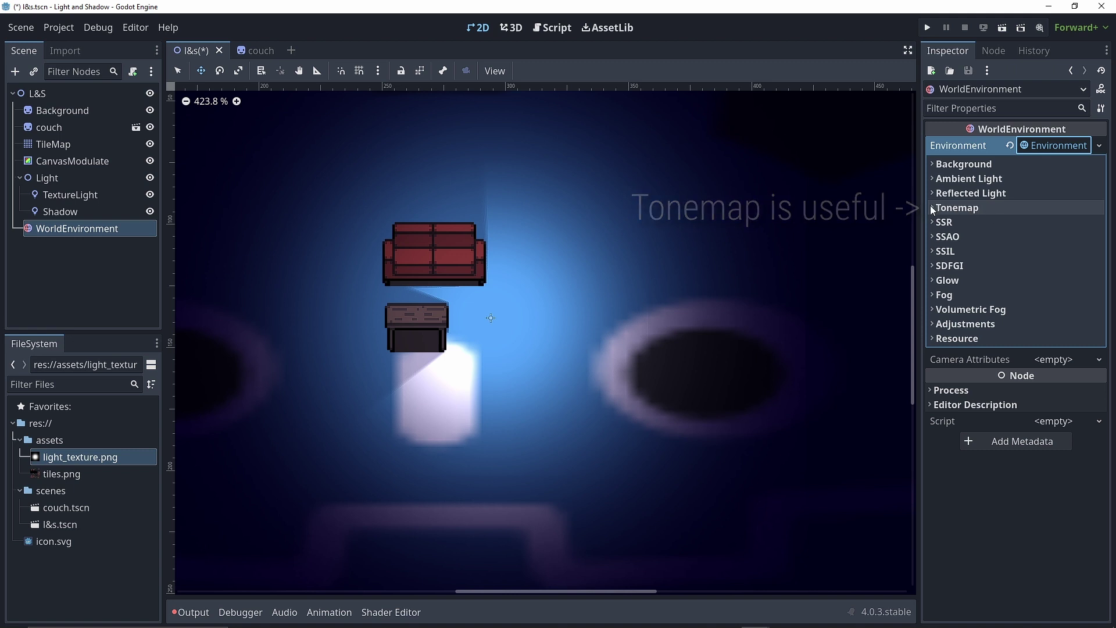
Set ACES tonemap with white 4.69, Canvas background mode, and enable Adjustments.
left_click(988, 211)
left_click(1046, 223)
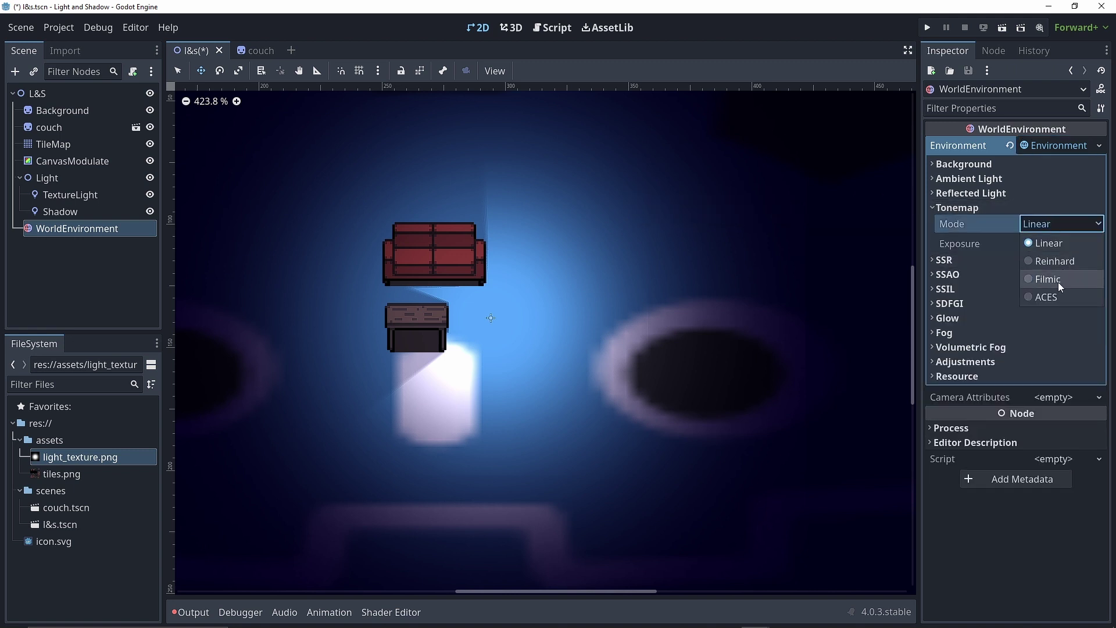
left_click(1045, 296)
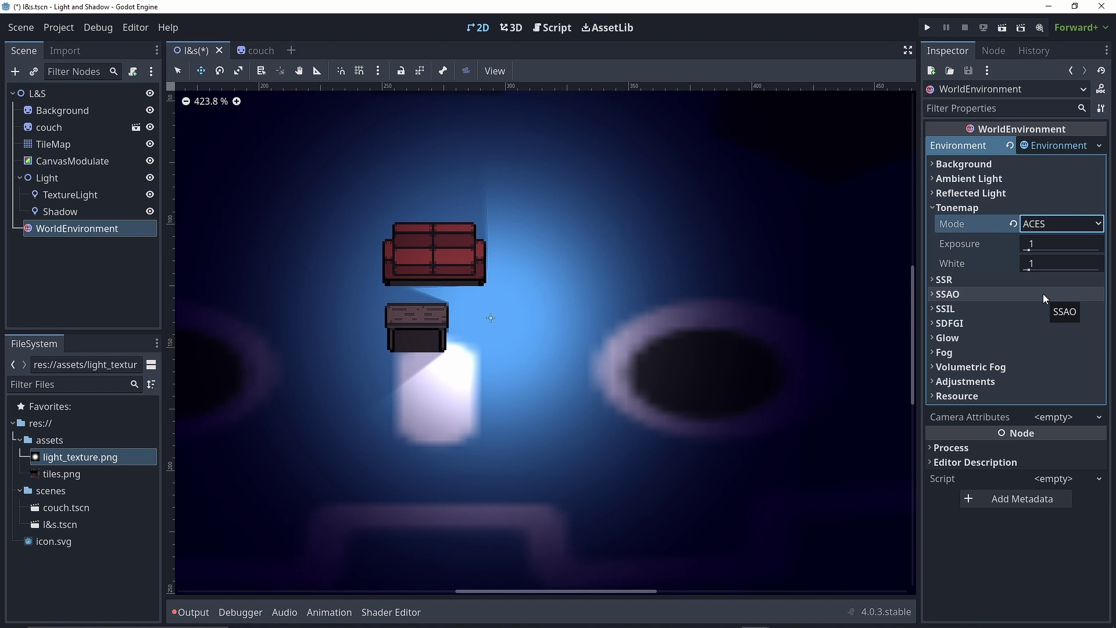
left_click(933, 164)
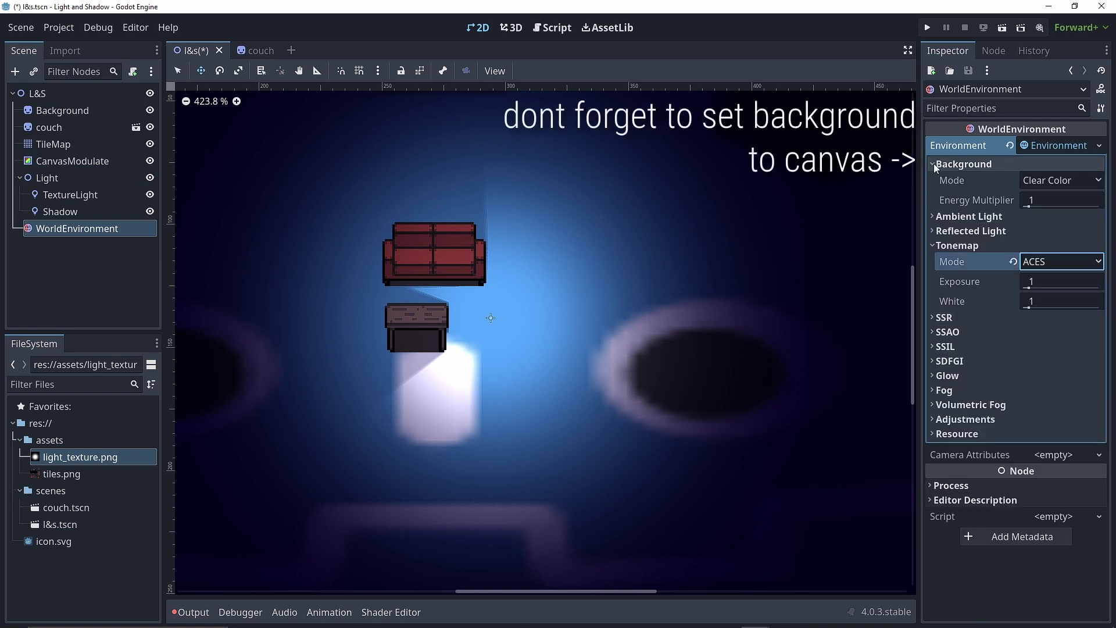
left_click(1059, 181)
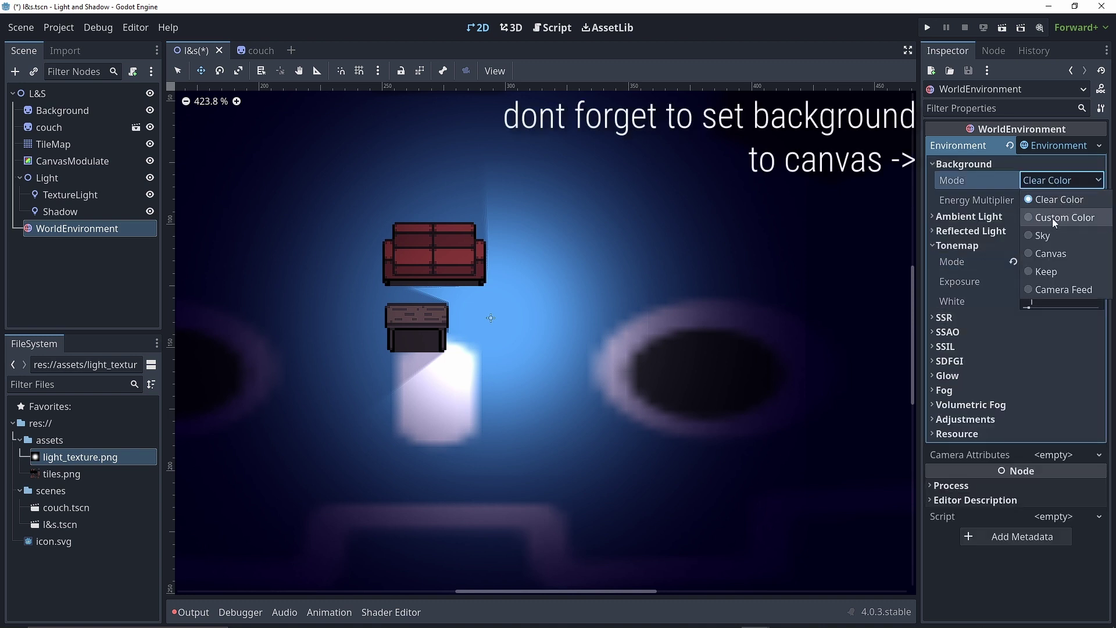
left_click(1049, 253)
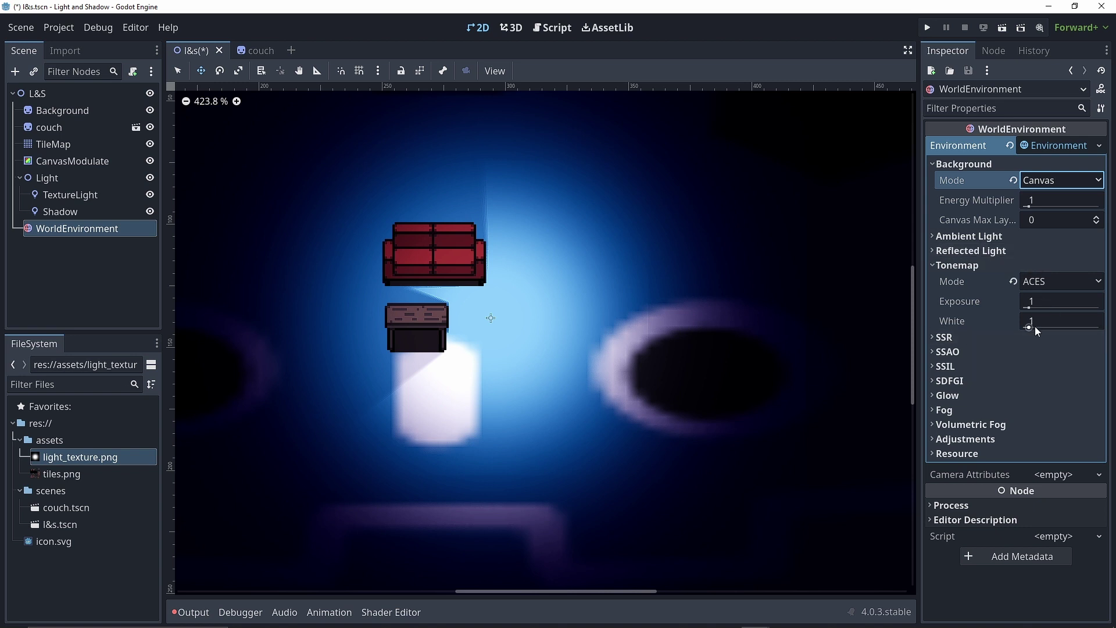
left_click_drag(1034, 327, 1038, 328)
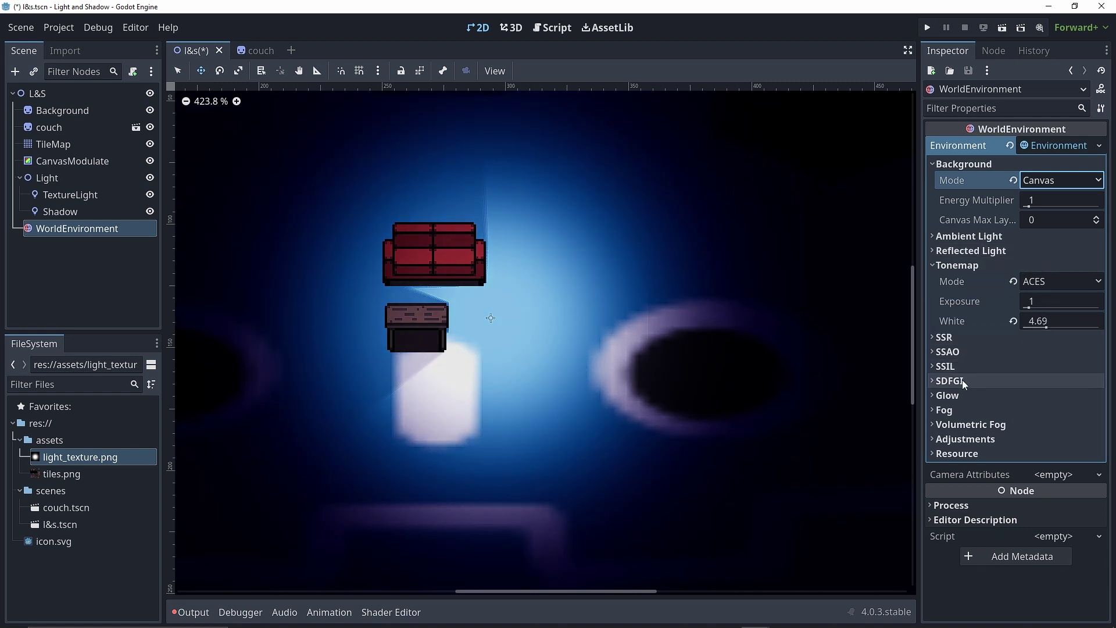
left_click(934, 442)
left_click(1027, 454)
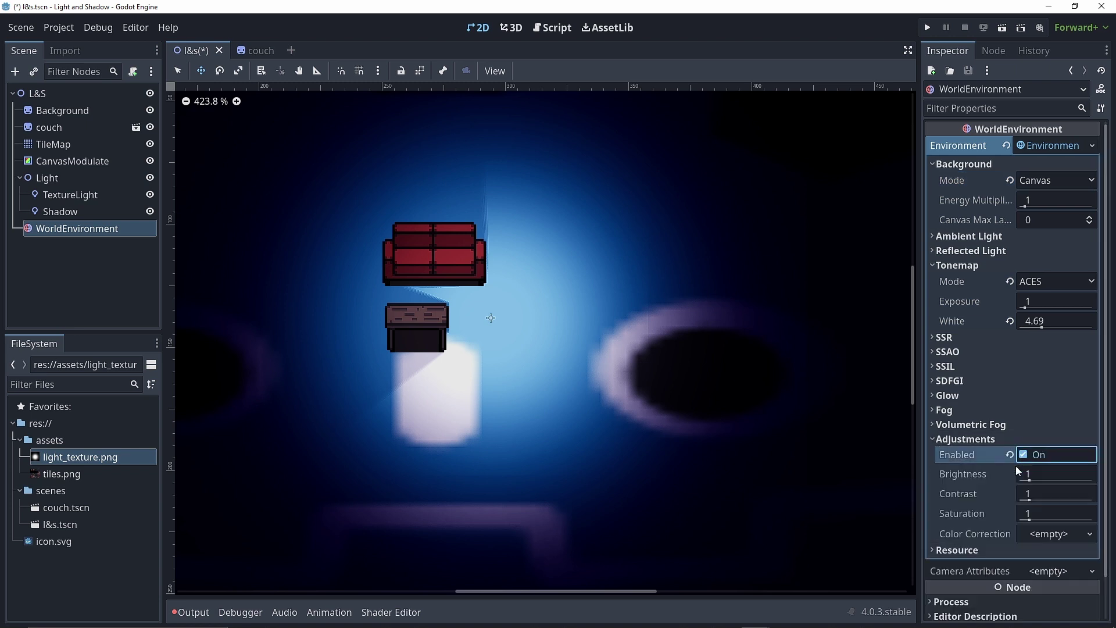
Use a new GradientTexture2D for color correction and add and position its gradient stops.
scroll(982, 483, "down", 1)
left_click(1048, 492)
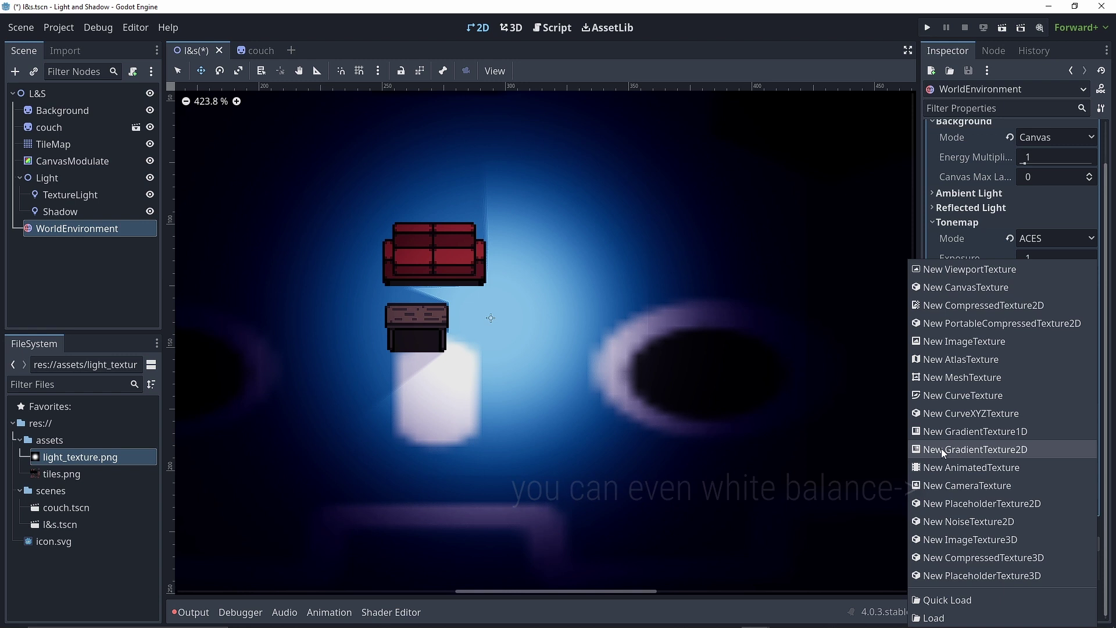
left_click(965, 449)
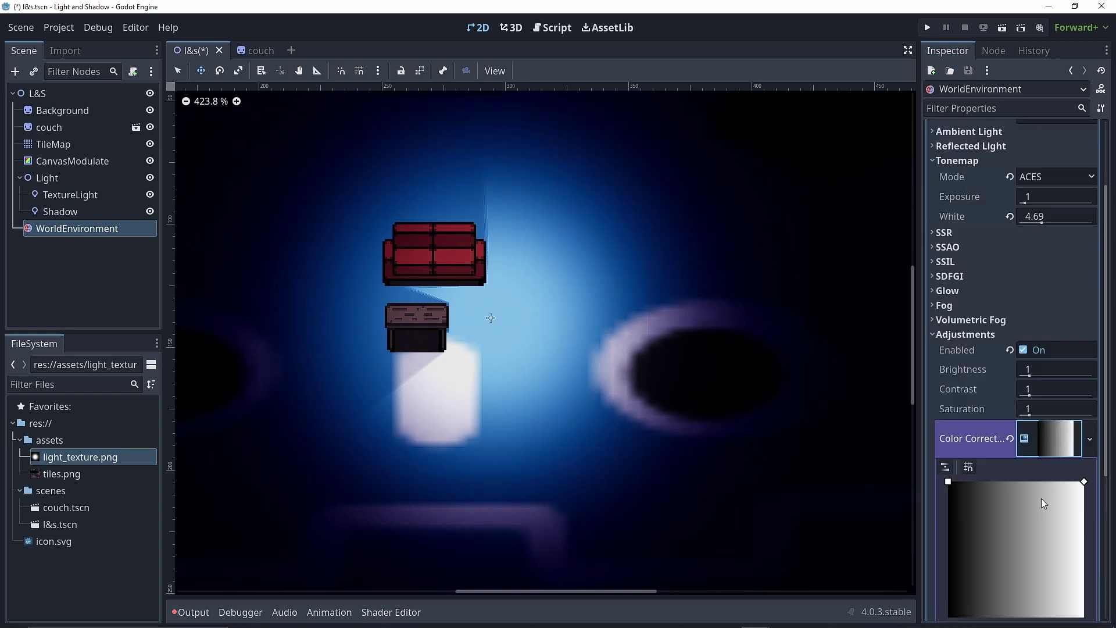
scroll(1043, 465, "down", 5)
left_click(1016, 424)
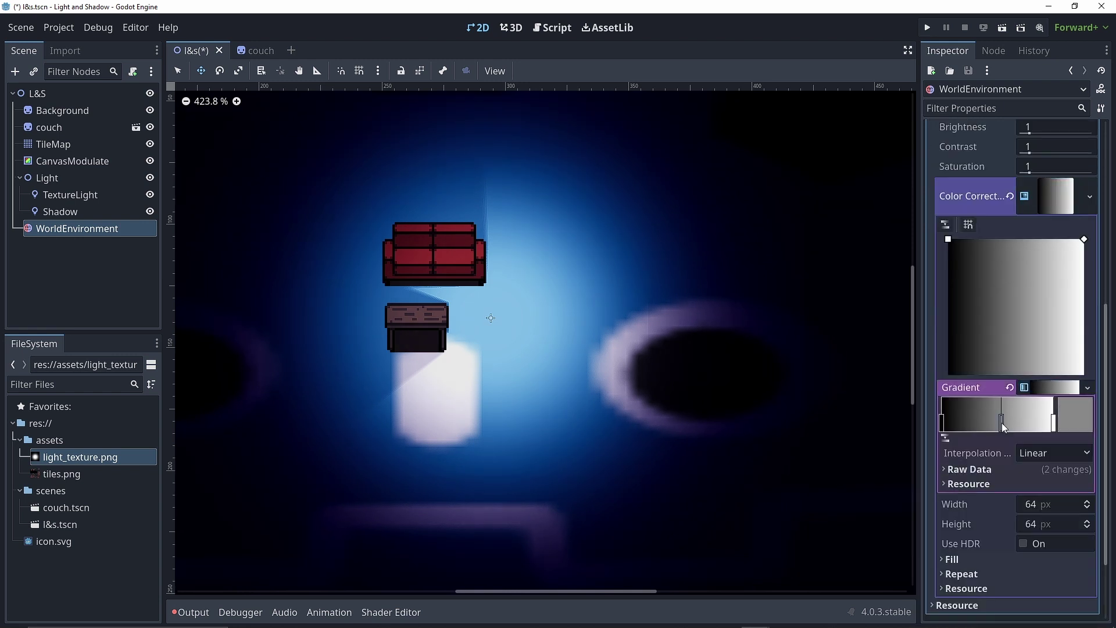
left_click_drag(1016, 424, 976, 430)
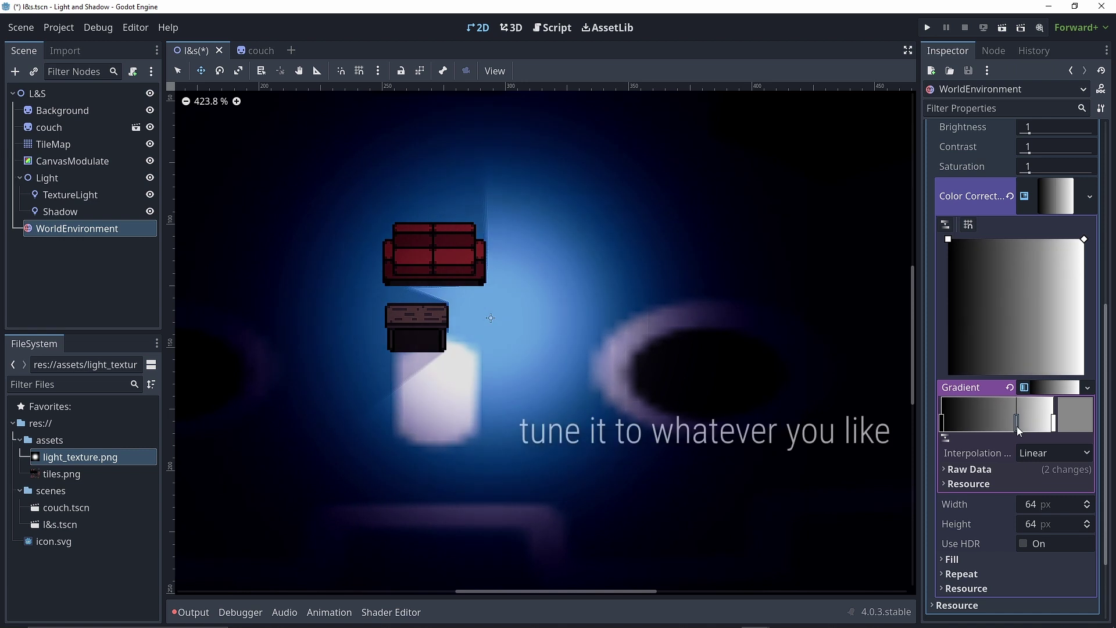
mouse_move(975, 428)
left_mouse_down()
mouse_move(1003, 428)
mouse_move(991, 427)
left_mouse_up()
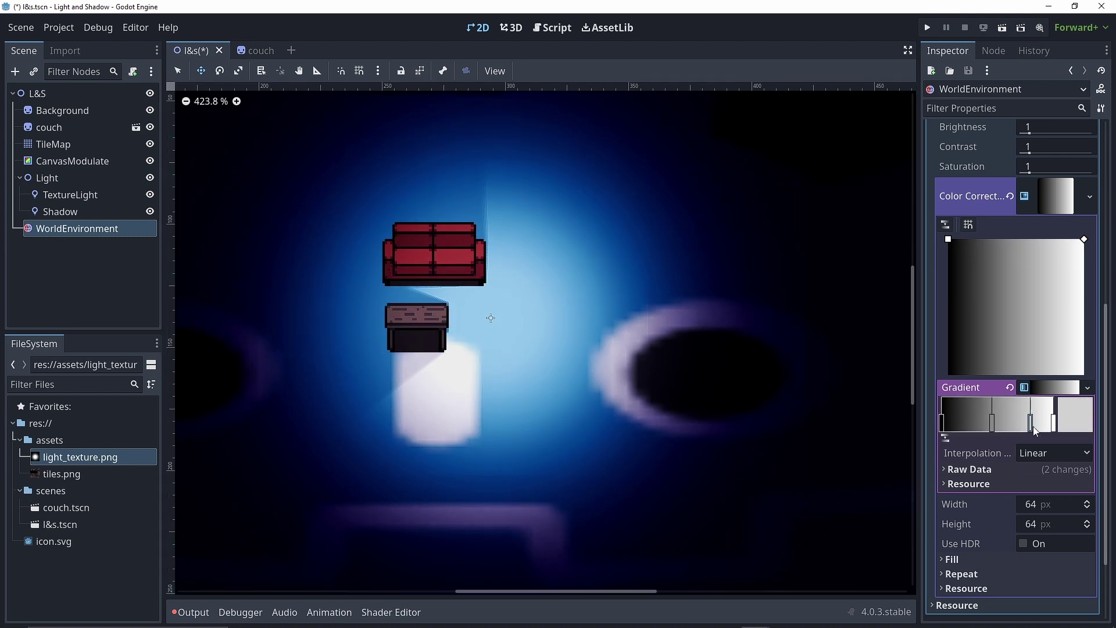
left_click_drag(1038, 427, 1045, 428)
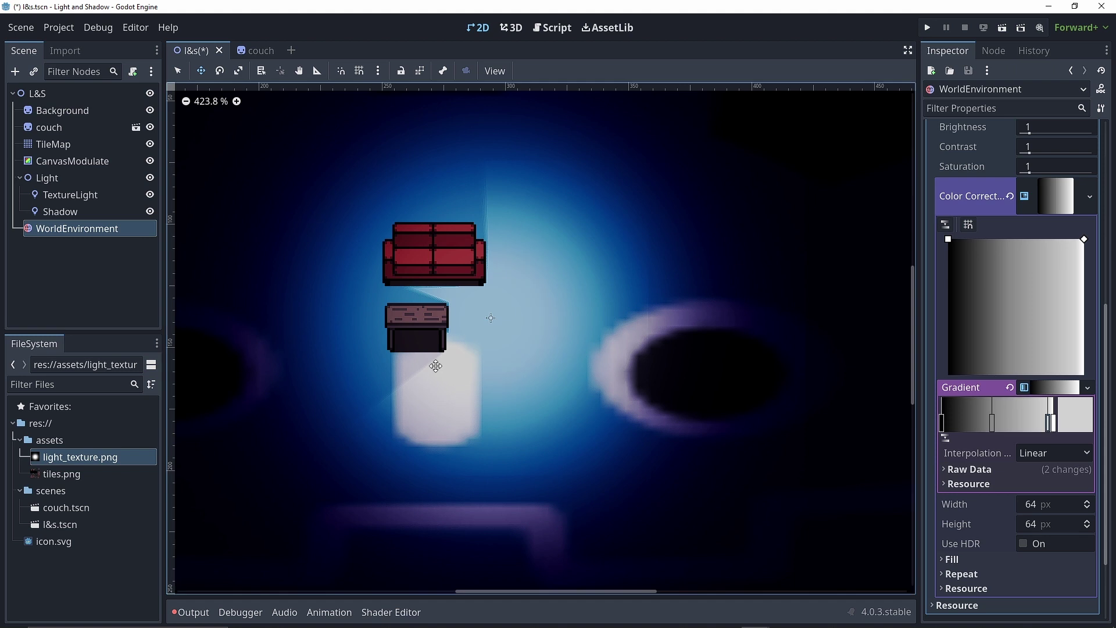
Select the Light group and nudge it slightly in the viewport.
scroll(461, 279, "up", 1)
left_click(509, 351)
mouse_move(499, 336)
left_mouse_down()
mouse_move(339, 257)
mouse_move(513, 358)
mouse_move(501, 356)
left_mouse_up()
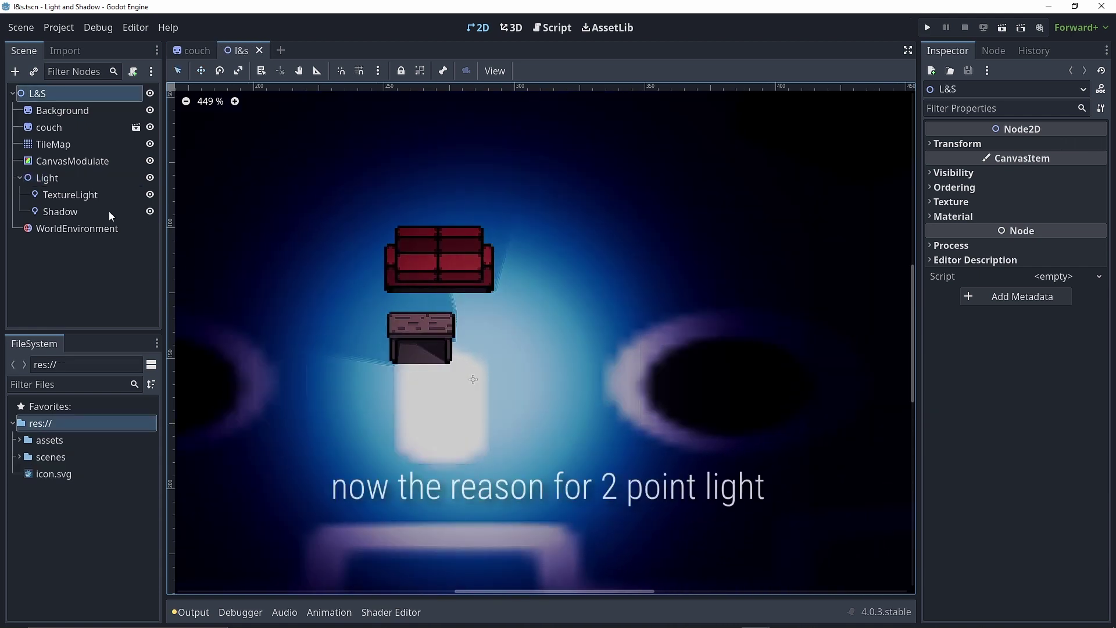
Hide TextureLight, then drag the Shadow light and the Light group upward in the viewport.
left_click(151, 194)
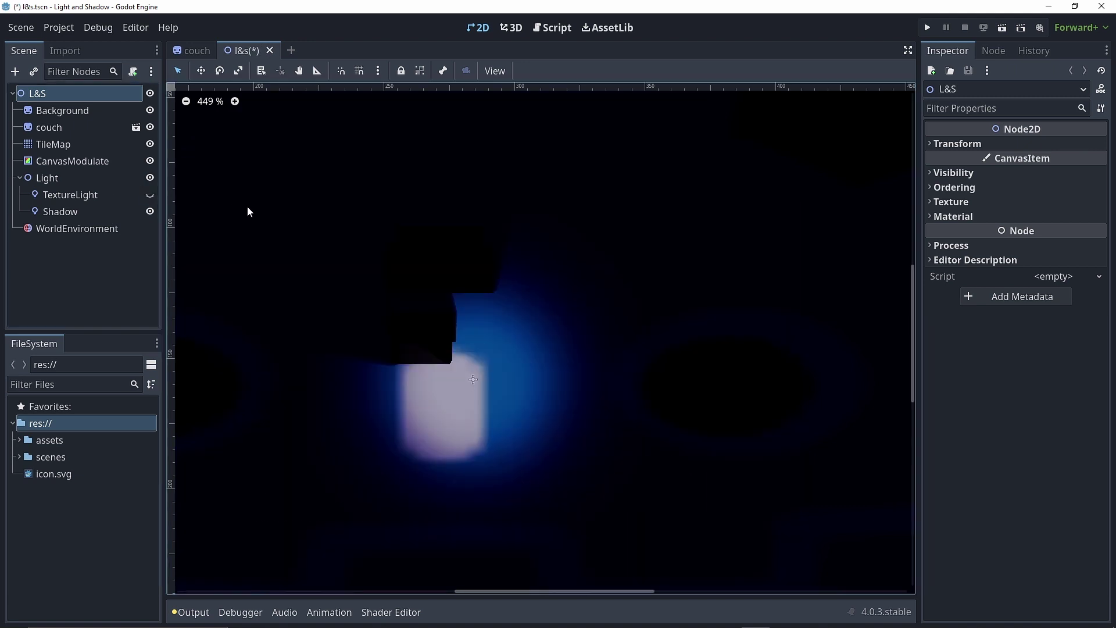
left_click(78, 177)
mouse_move(471, 381)
left_mouse_down()
mouse_move(484, 321)
mouse_move(354, 225)
left_mouse_up()
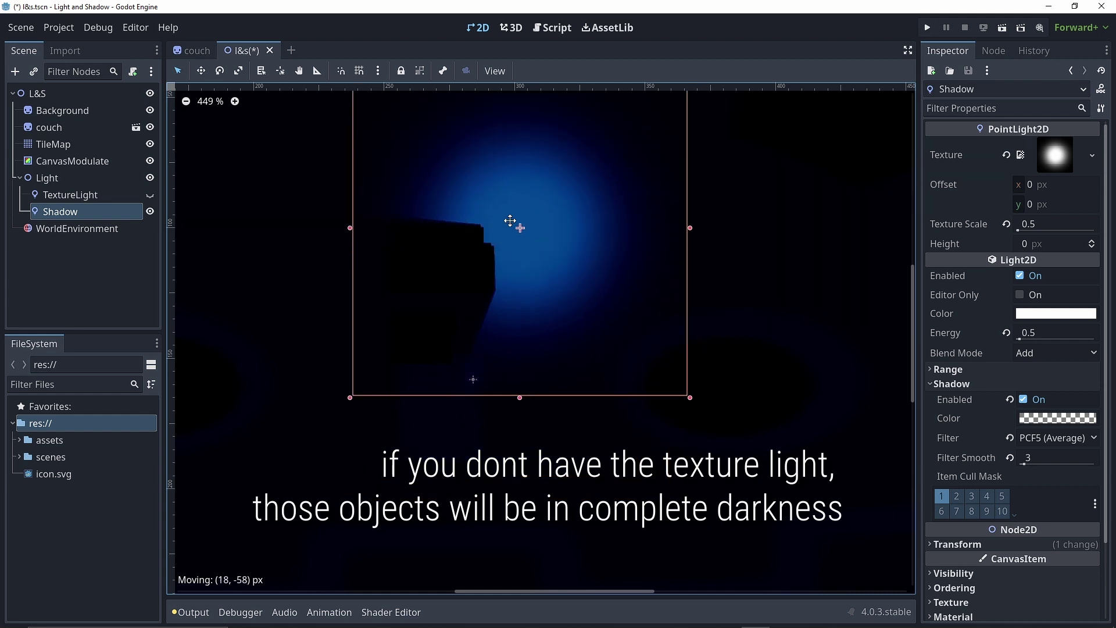
left_click_drag(473, 380, 513, 319)
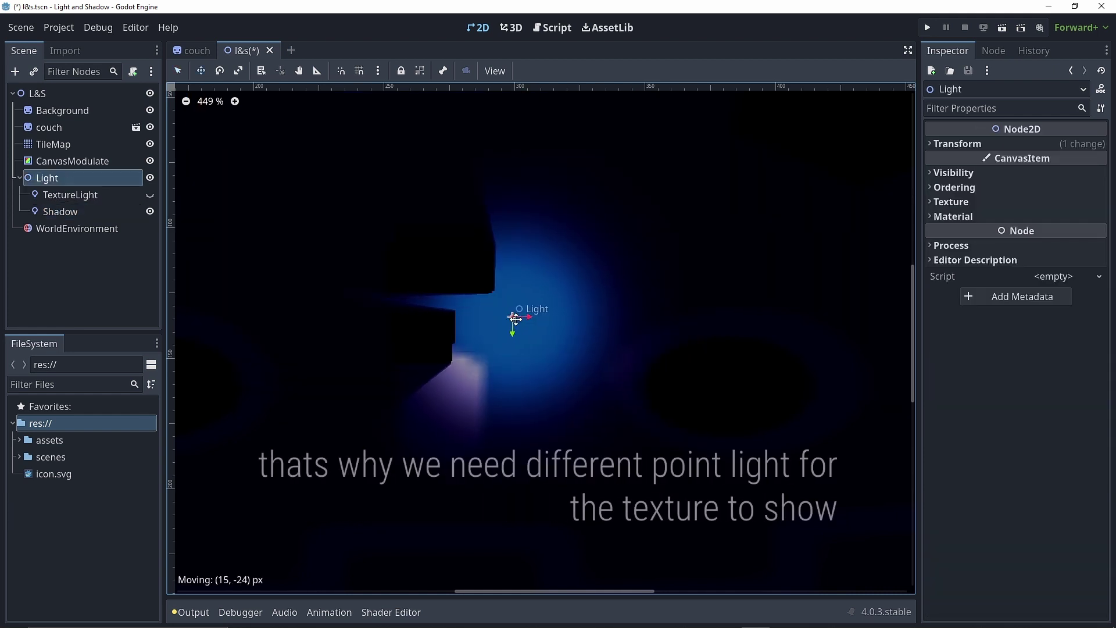
Show TextureLight again and toggle the Shadow light off and back on to compare.
left_click(150, 196)
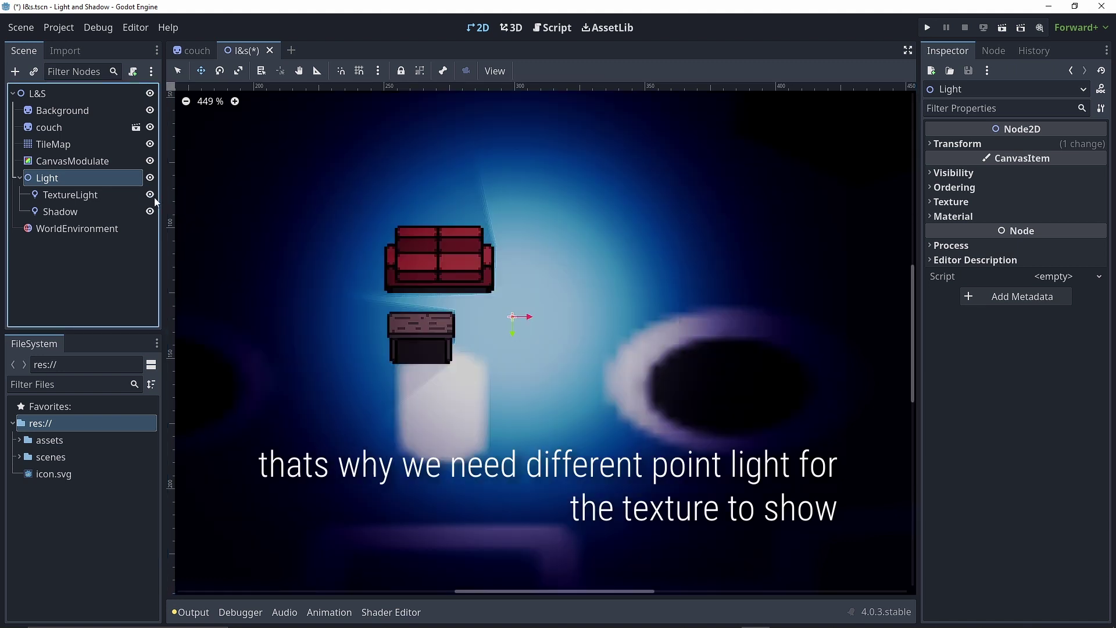
left_click(150, 212)
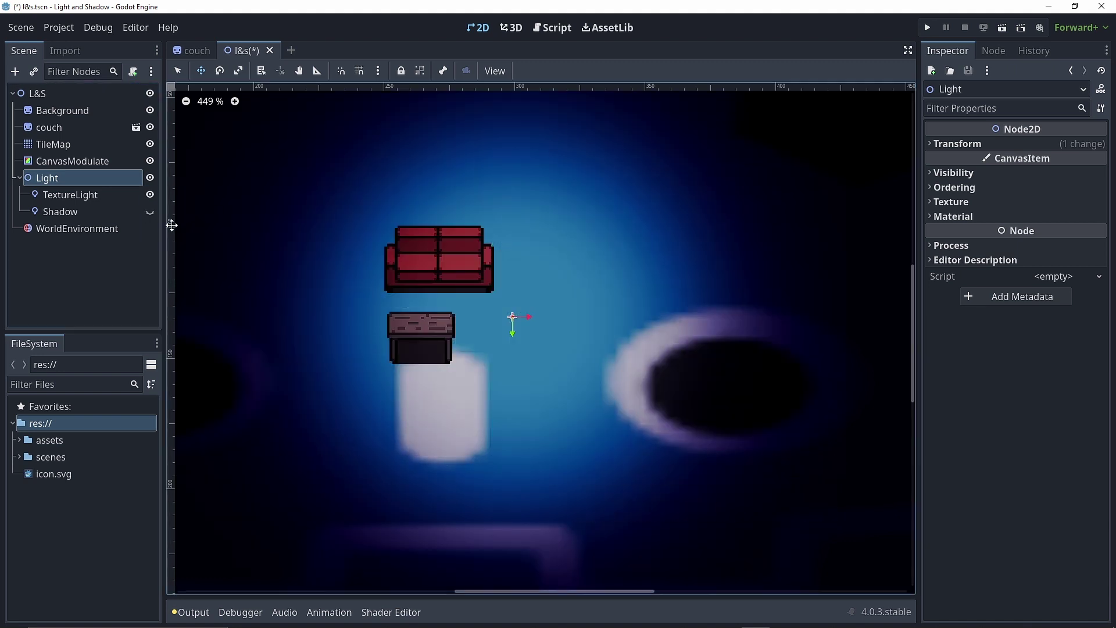
left_click(149, 212)
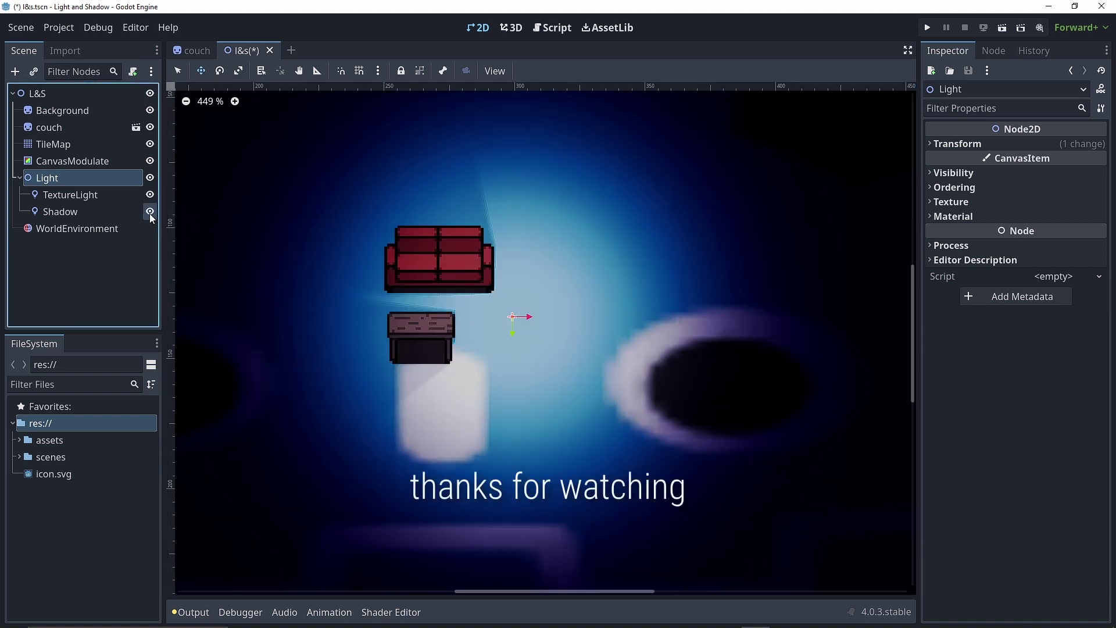